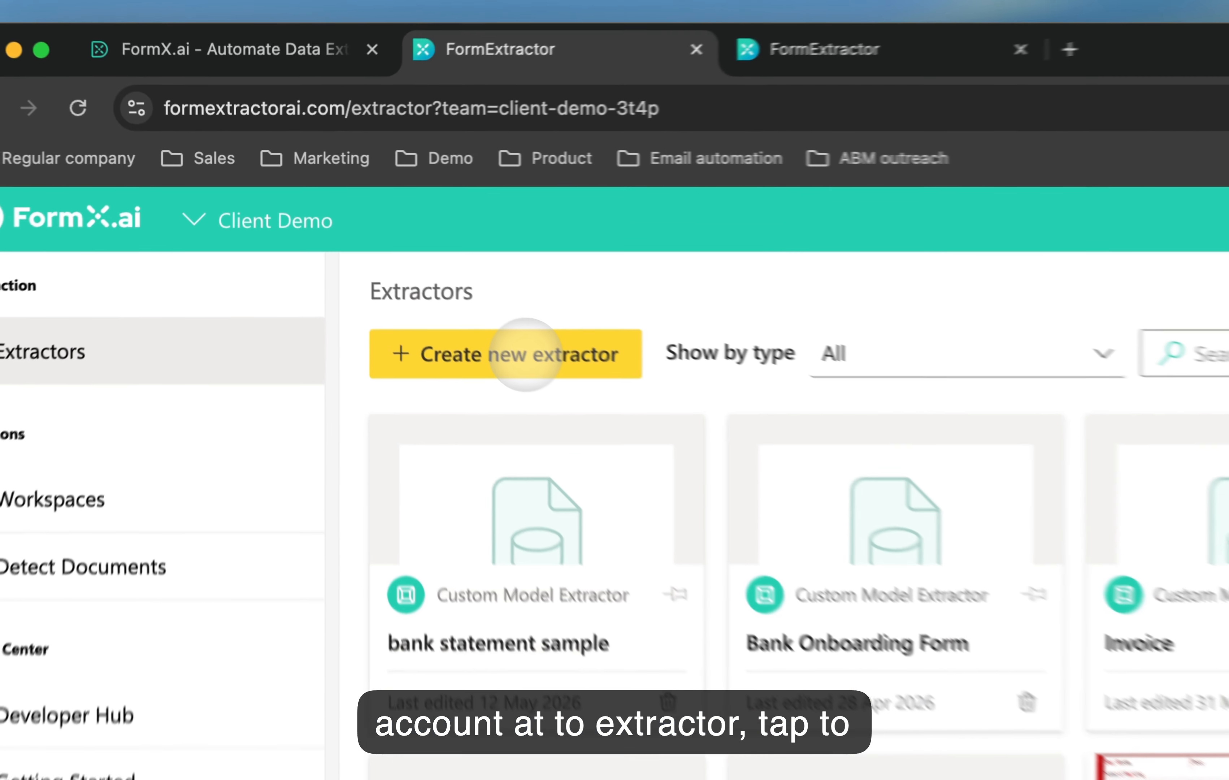
Create a new extractor from the built-in Bank Statement type and name it "bank statement sample".
click(390, 260)
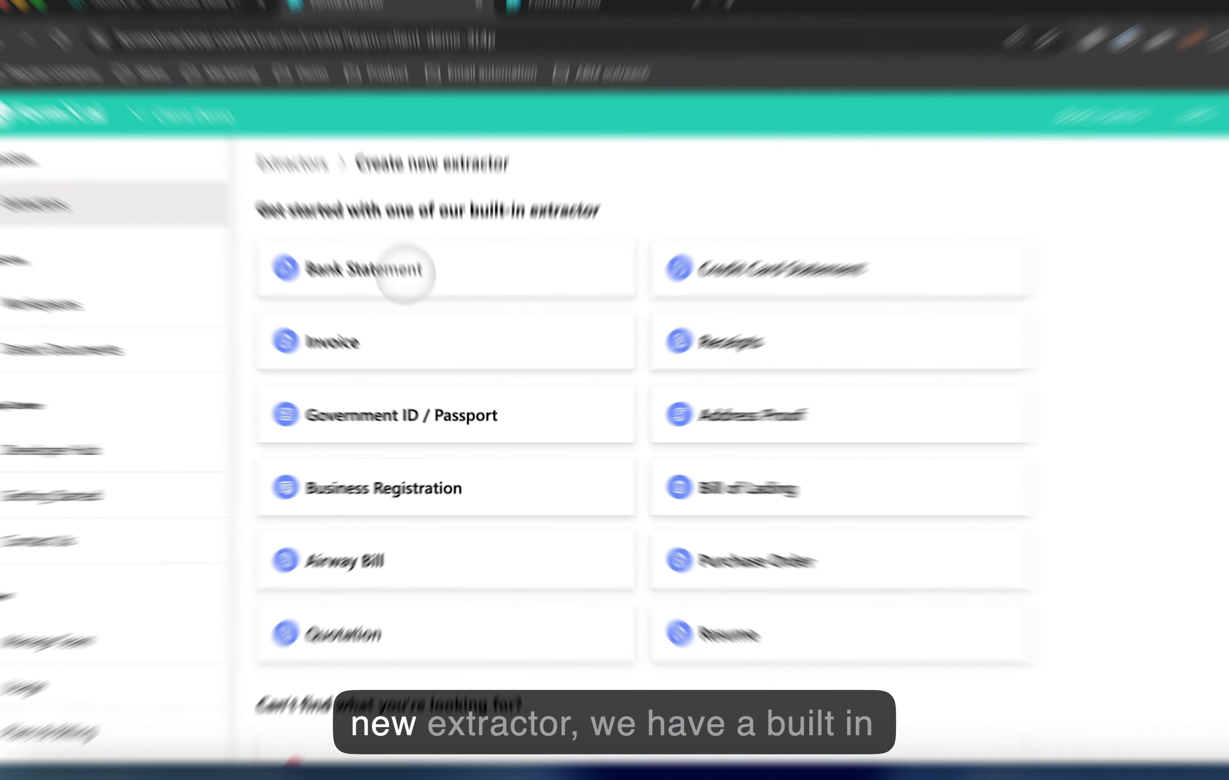
click(418, 315)
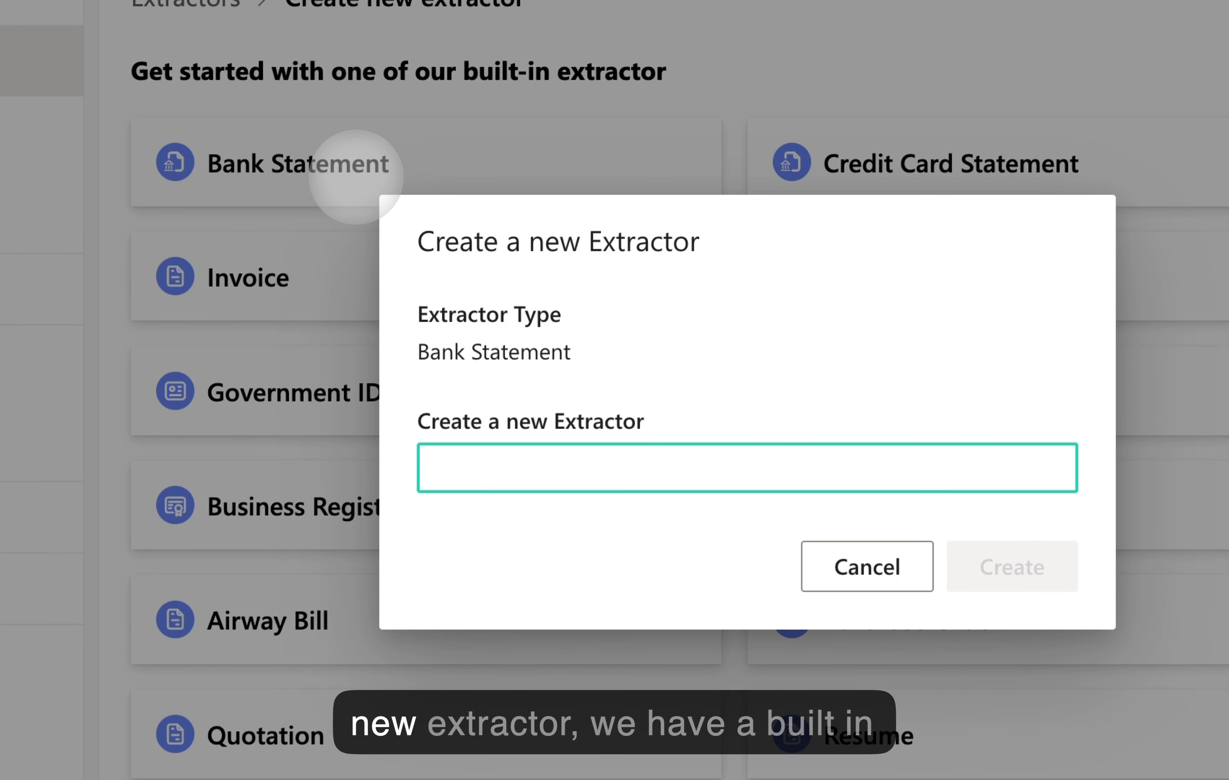
text(bank stateme)
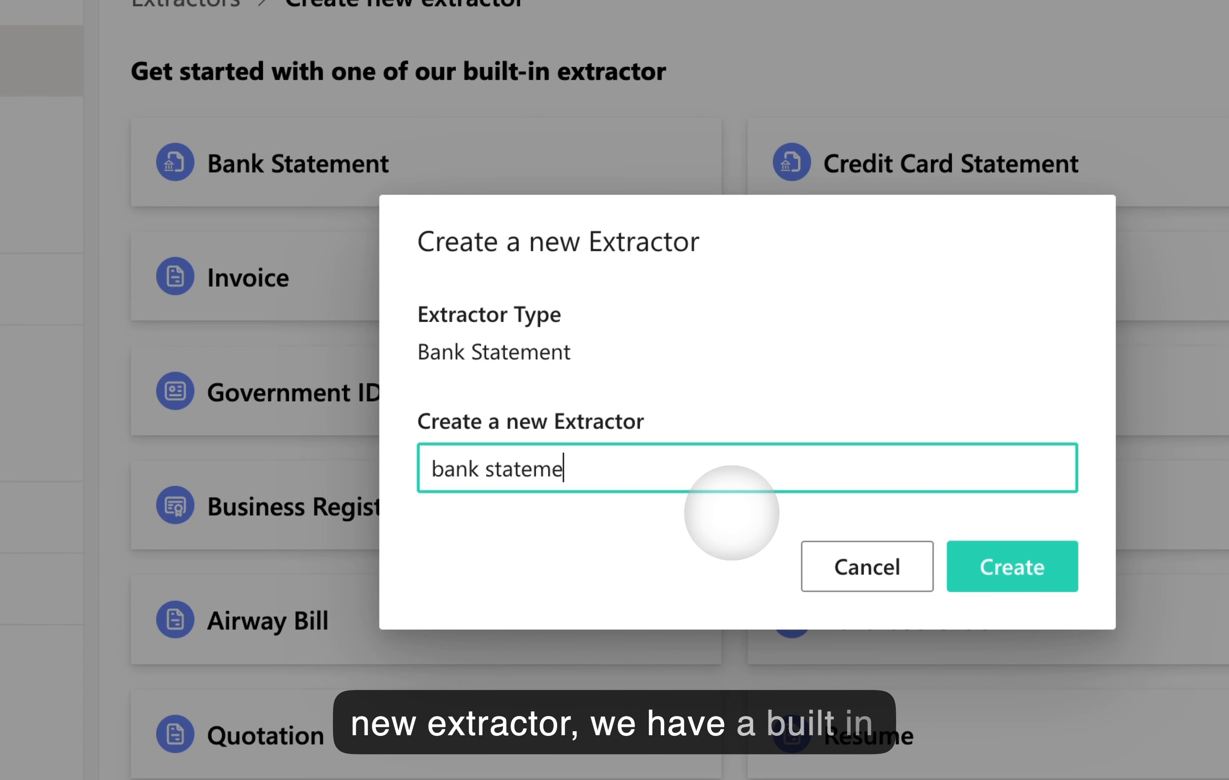
text(nt sample)
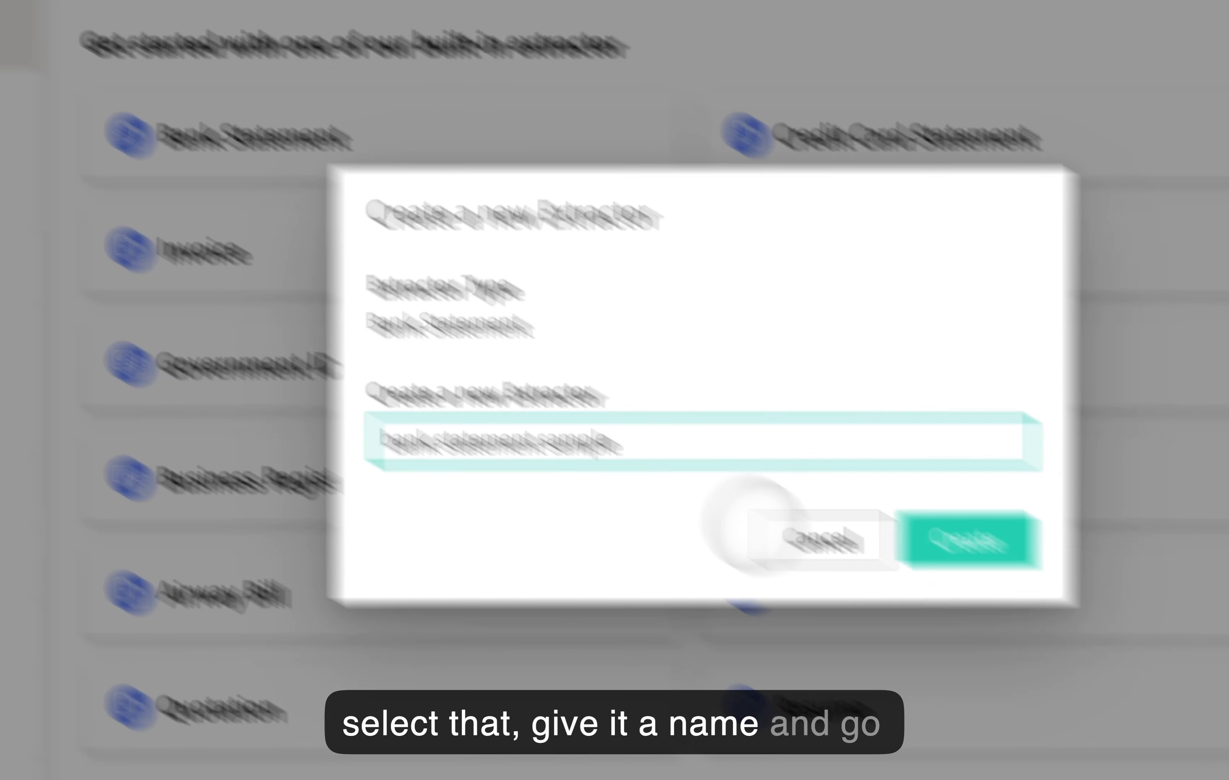
click(1043, 554)
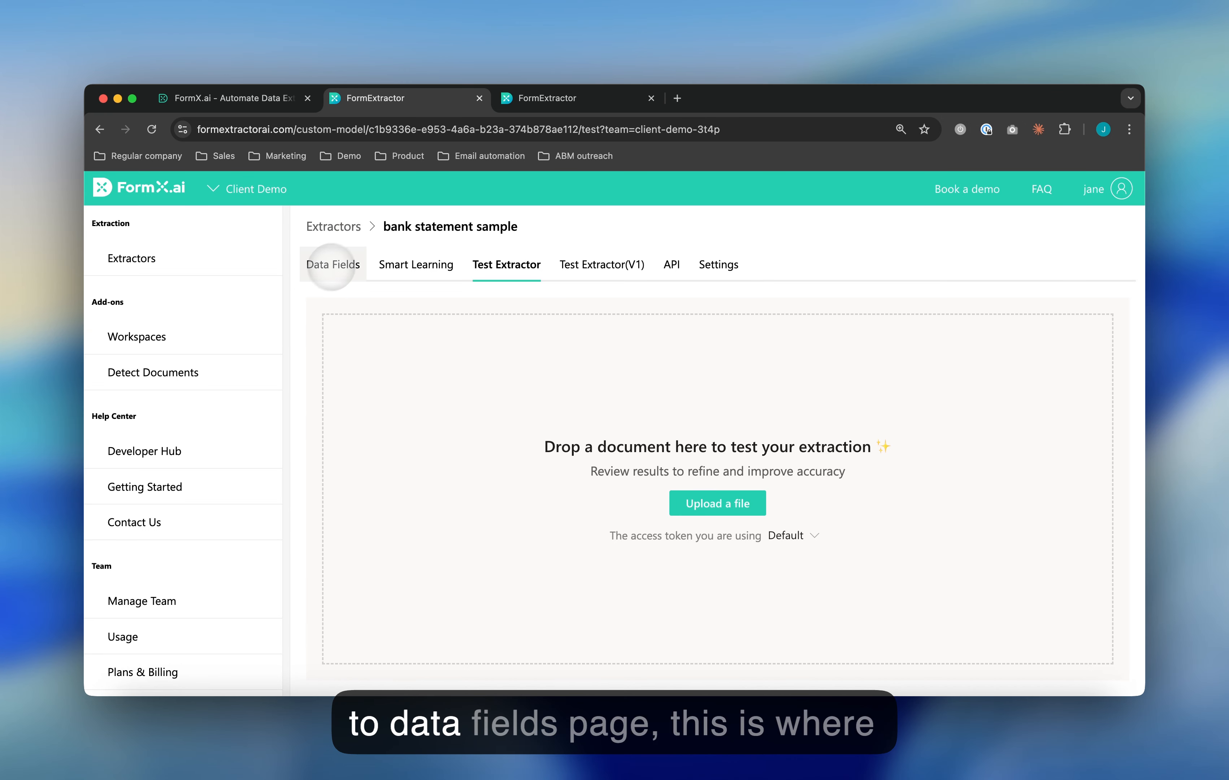
Add a single-line text field named account_holder_address to the extractor's data fields and save them.
click(333, 264)
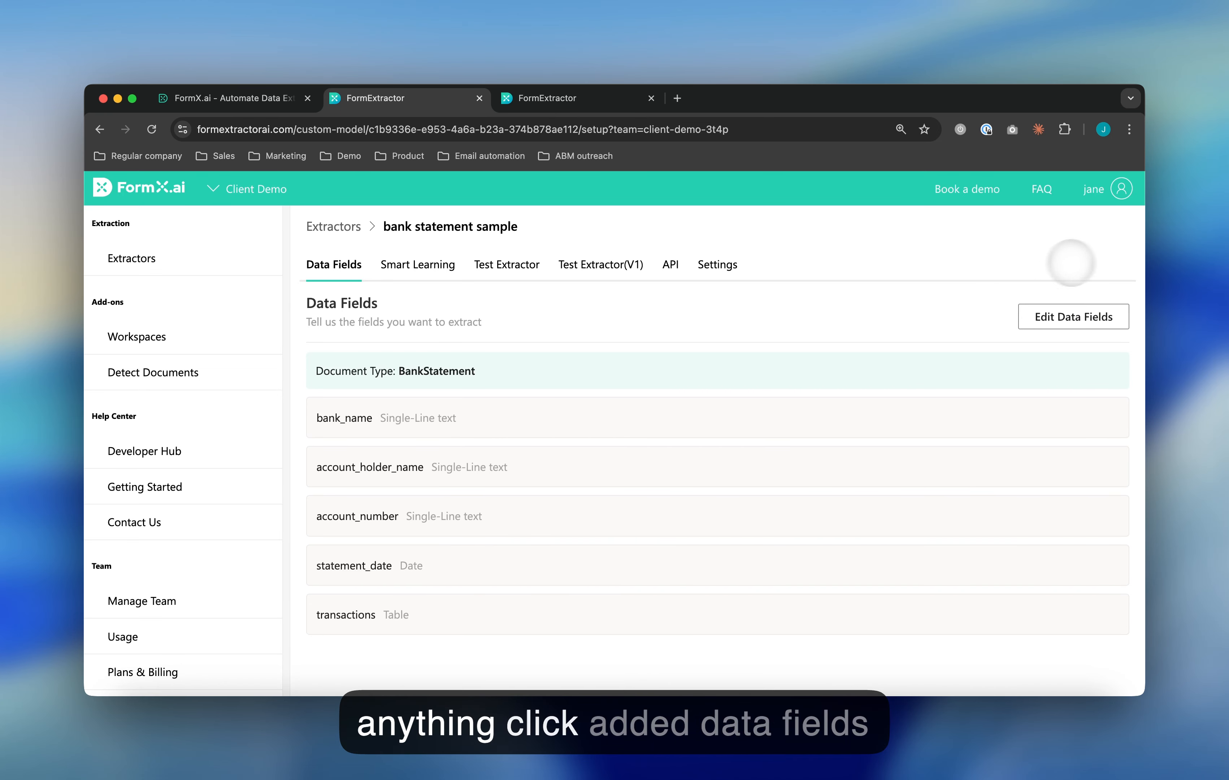
click(1078, 315)
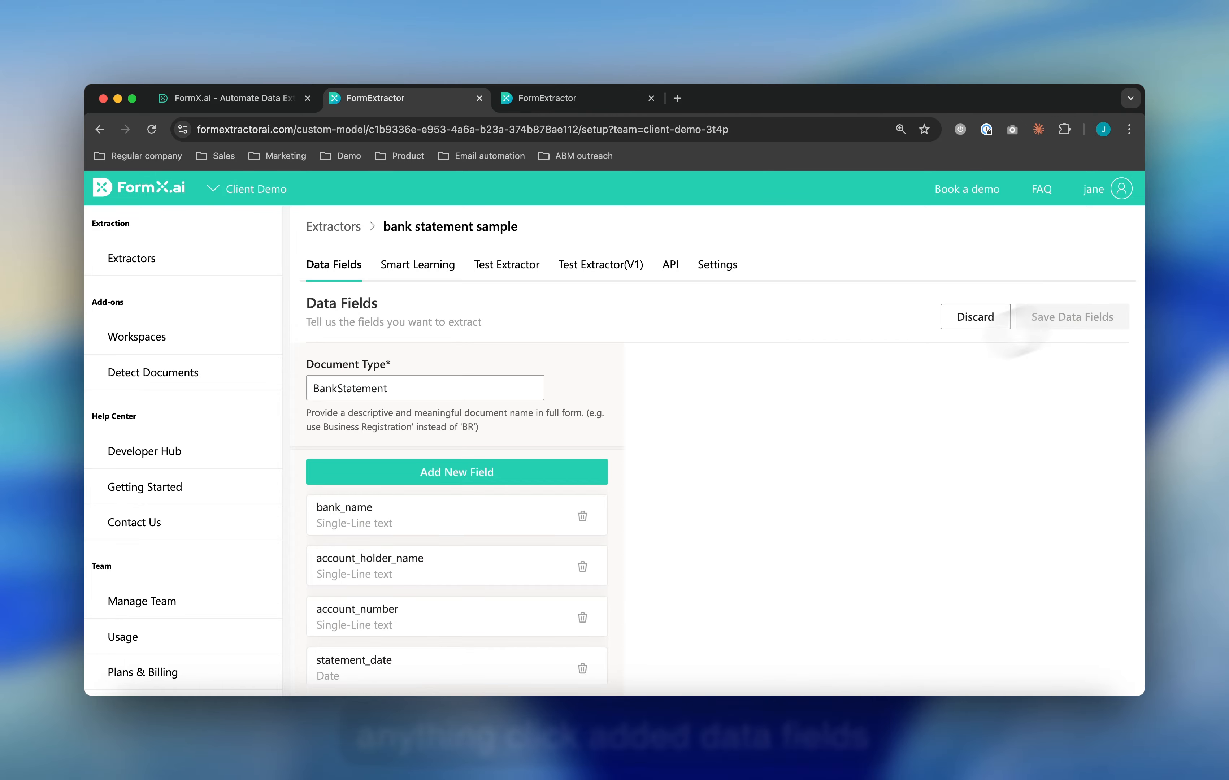
click(482, 471)
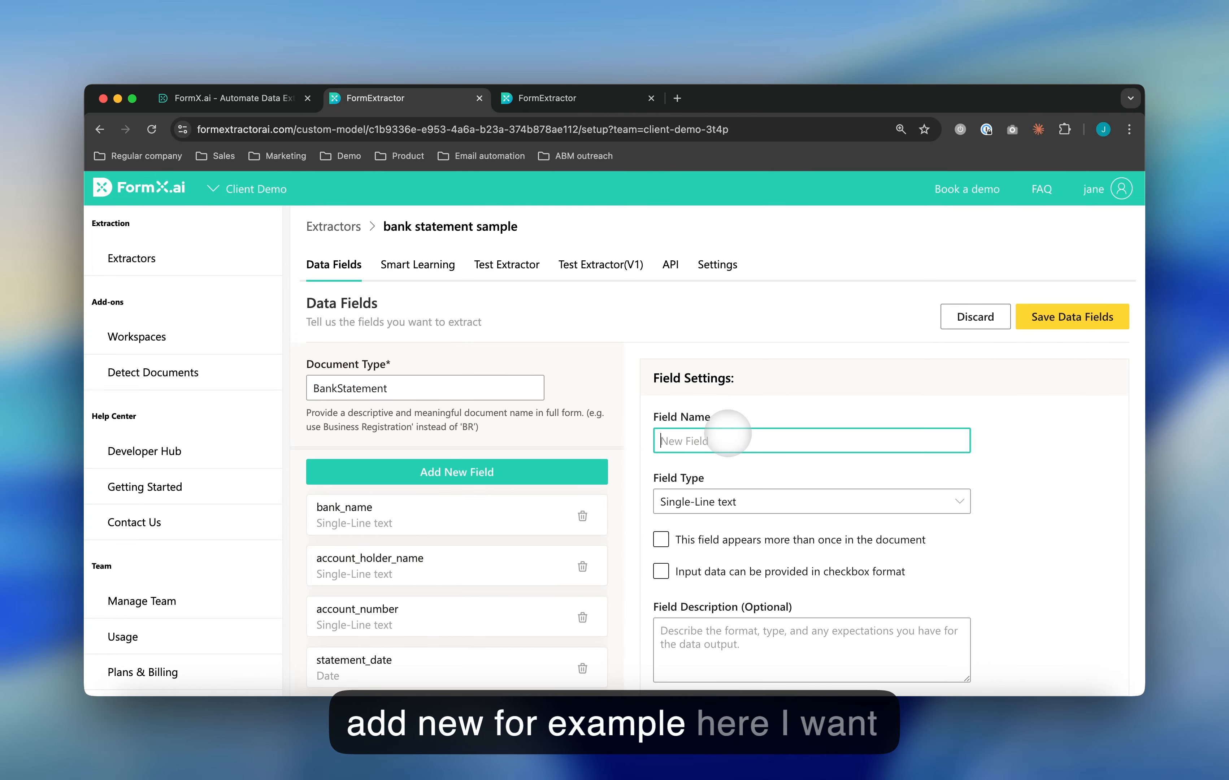
text(account_holder_address)
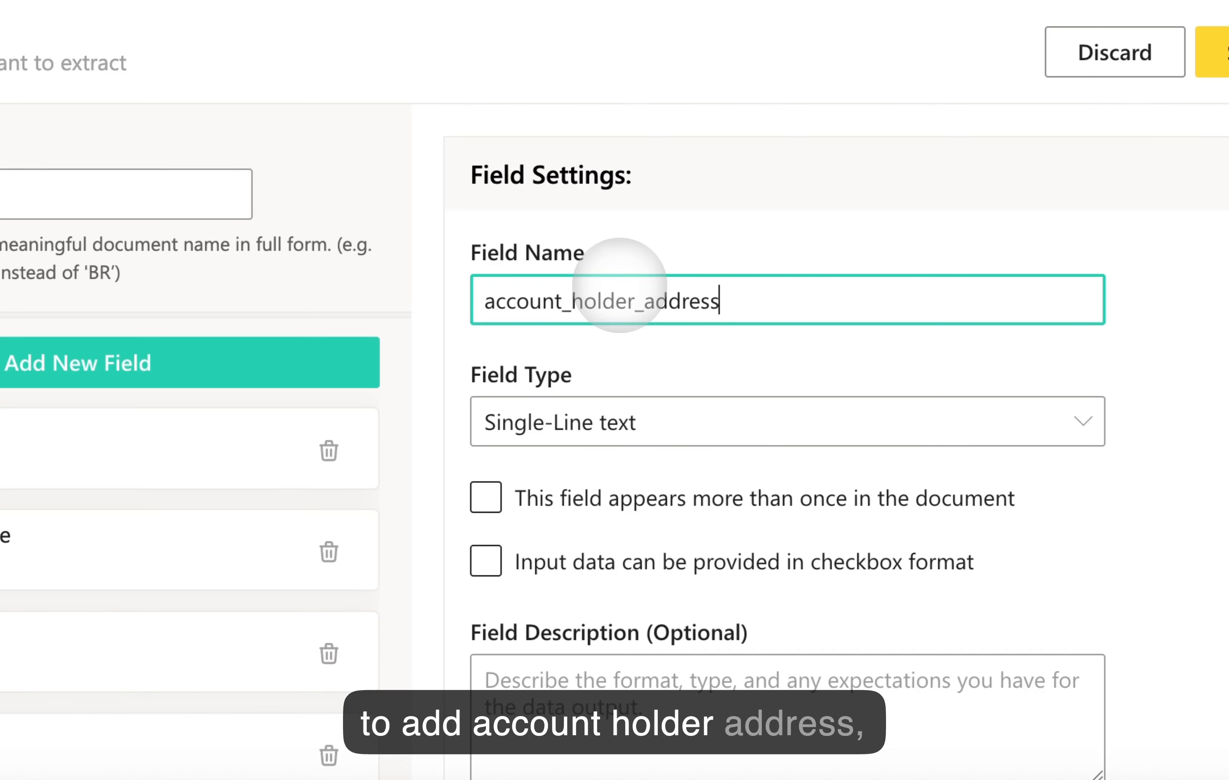
click(600, 425)
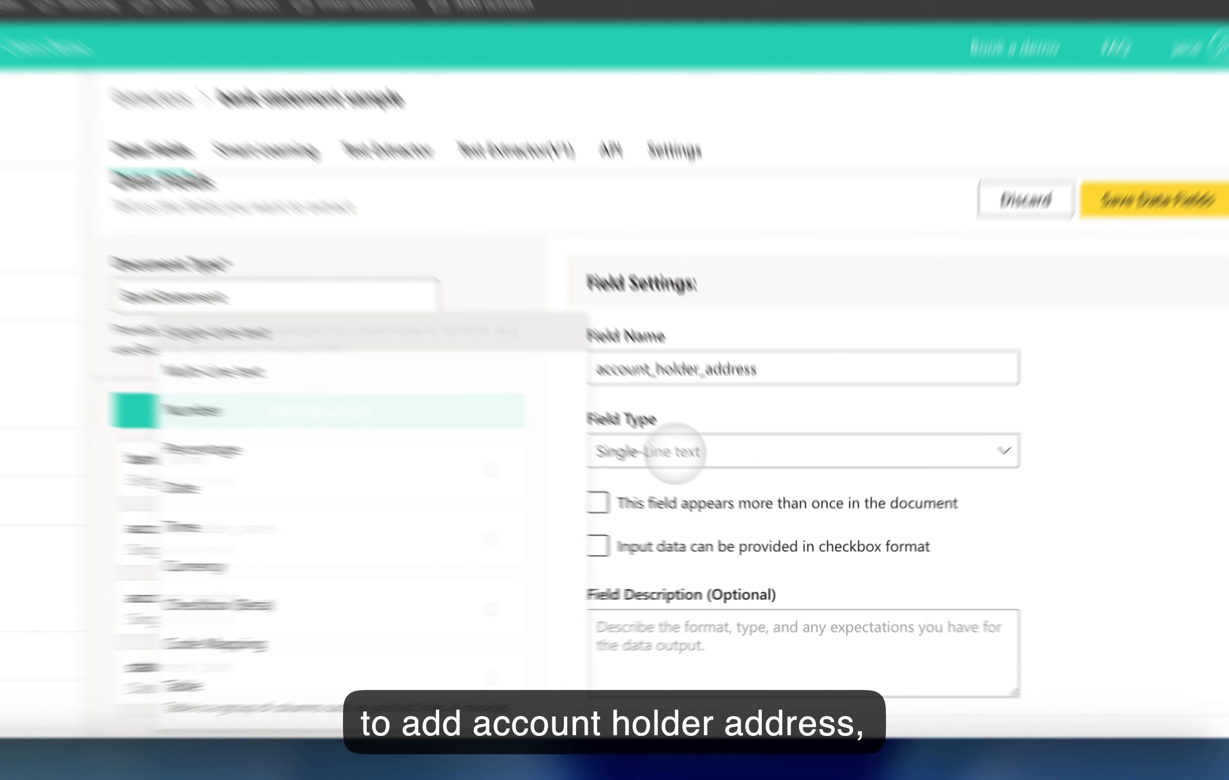
click(985, 459)
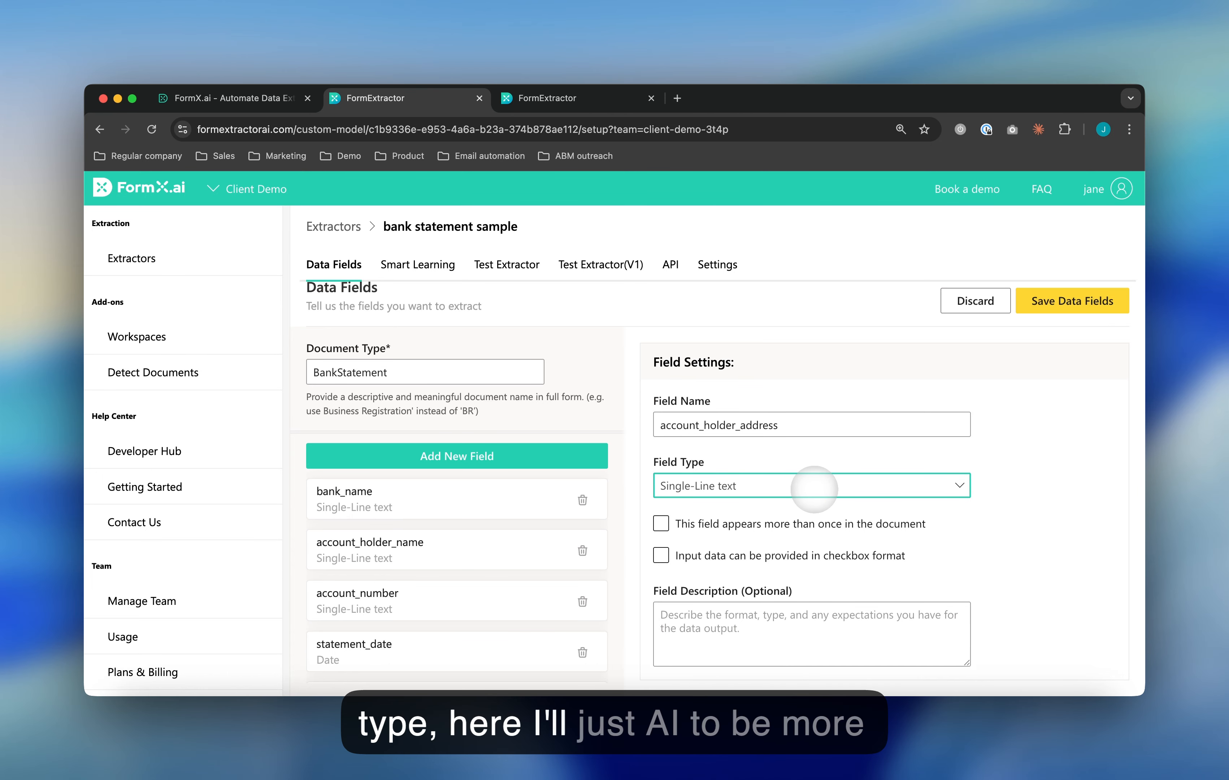
click(765, 555)
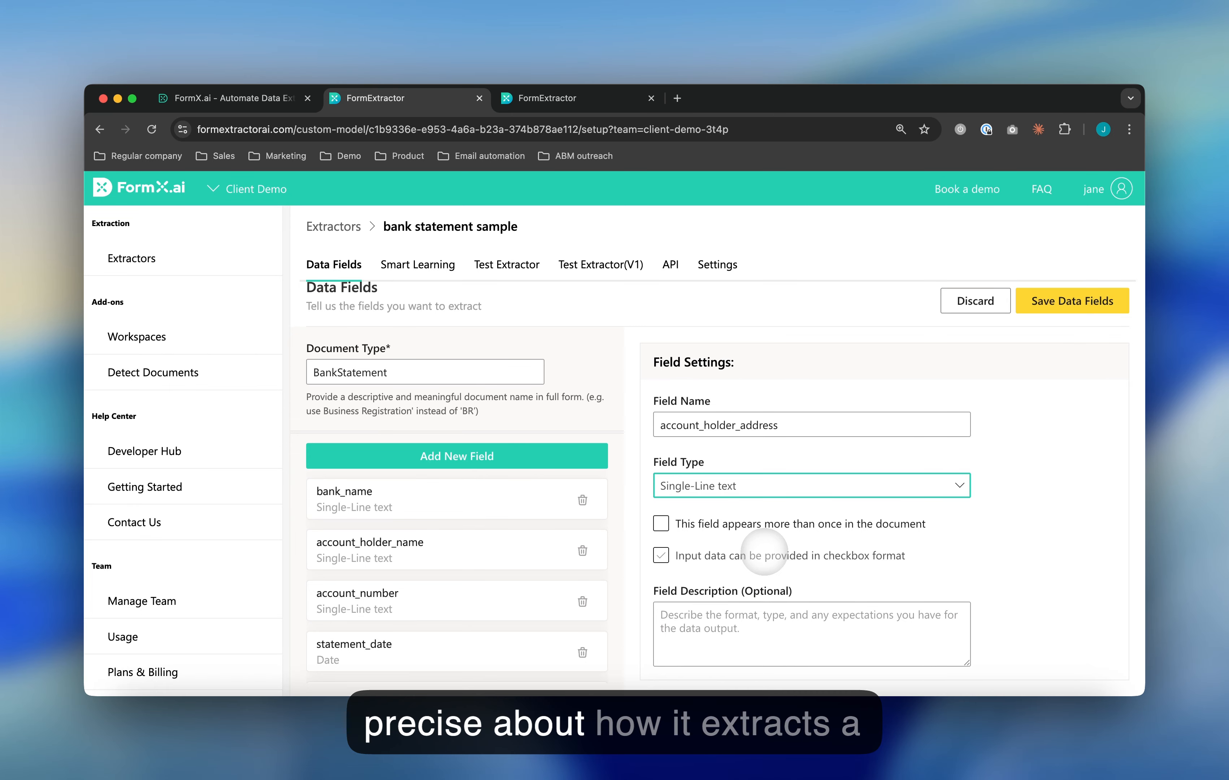
click(765, 554)
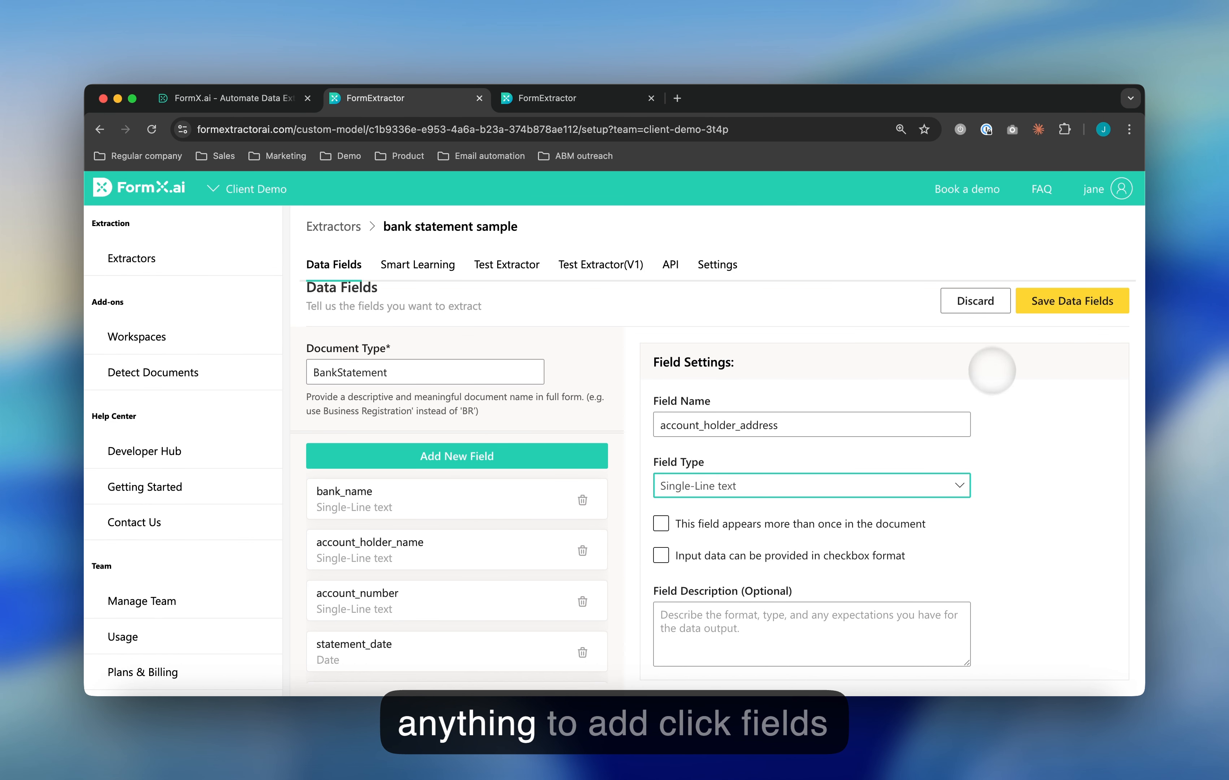
click(1036, 298)
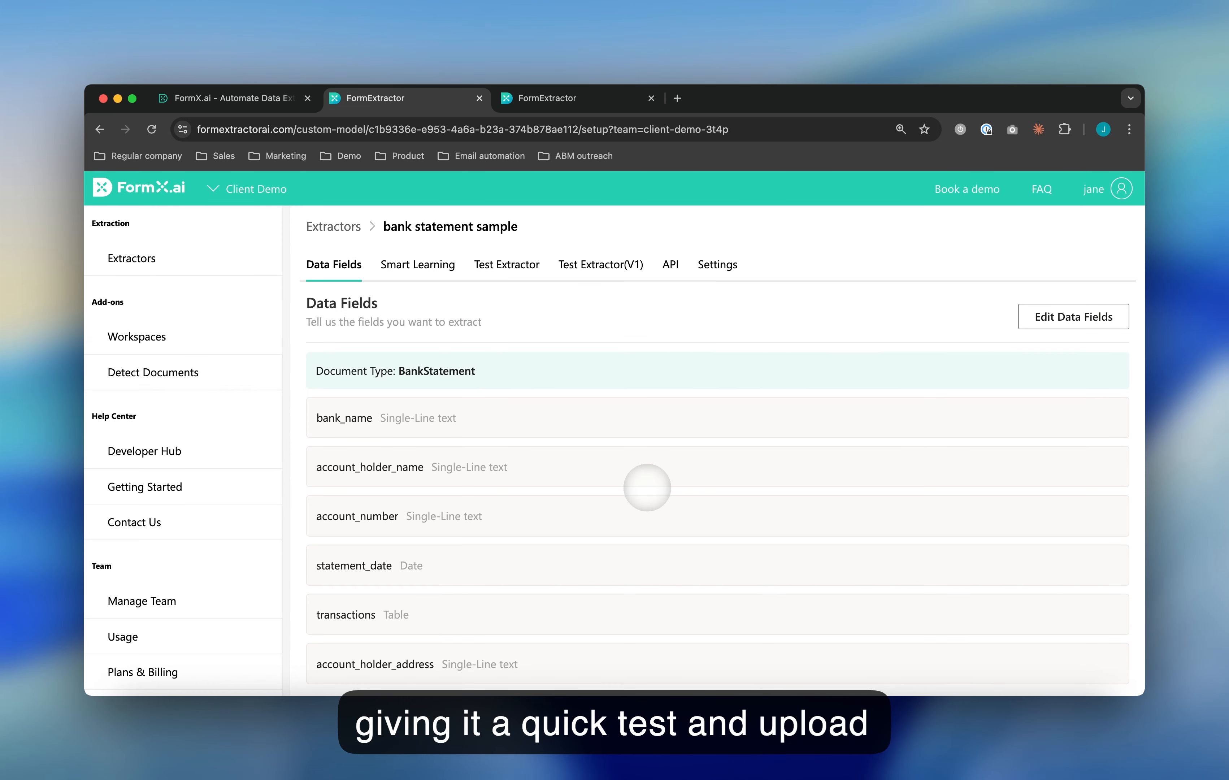
Test the extractor with "35 hang seng ATM bank statement.png" from the Bank Statements folder and review the extracted fields and transactions.
click(507, 265)
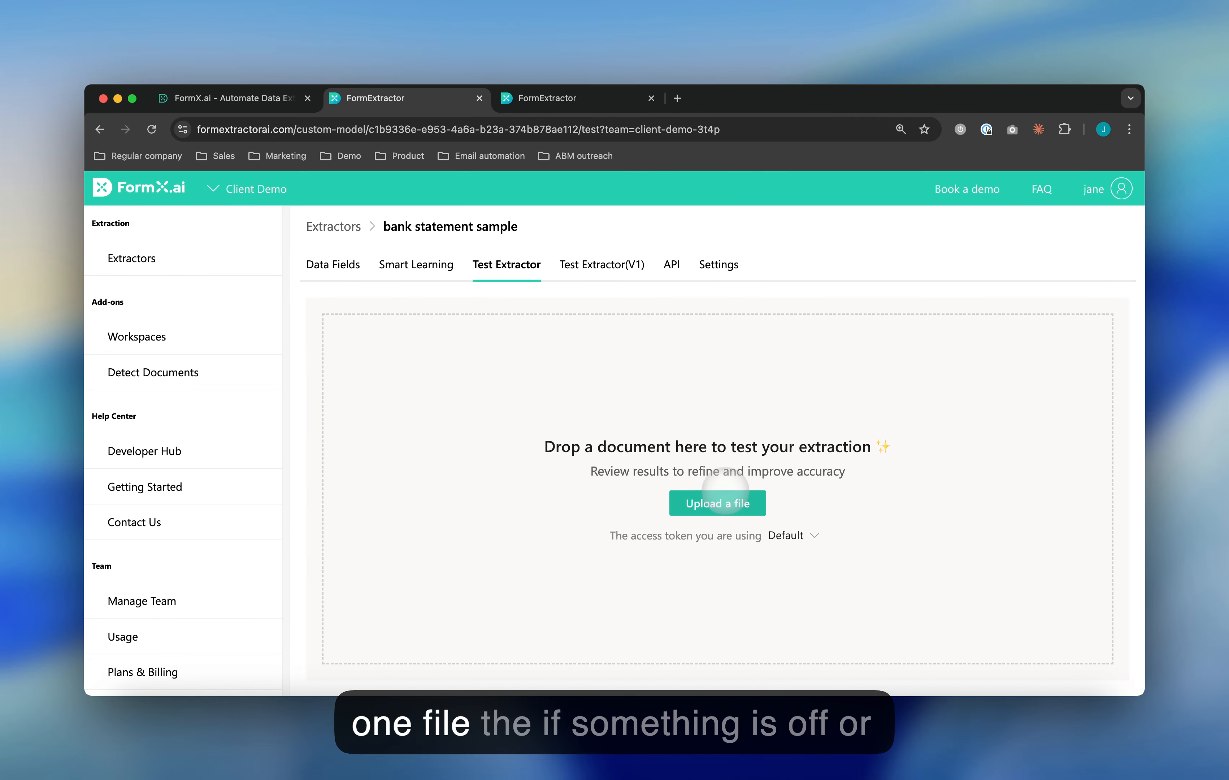
click(728, 496)
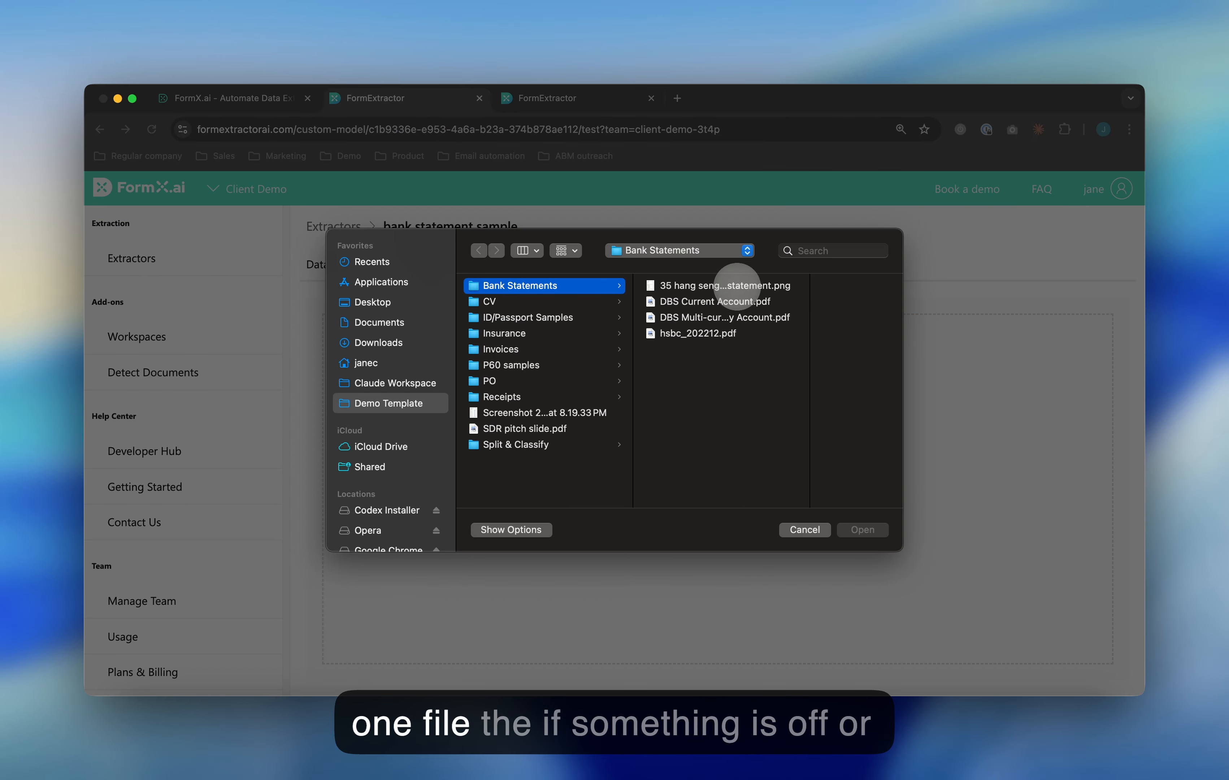
click(721, 285)
key(Return)
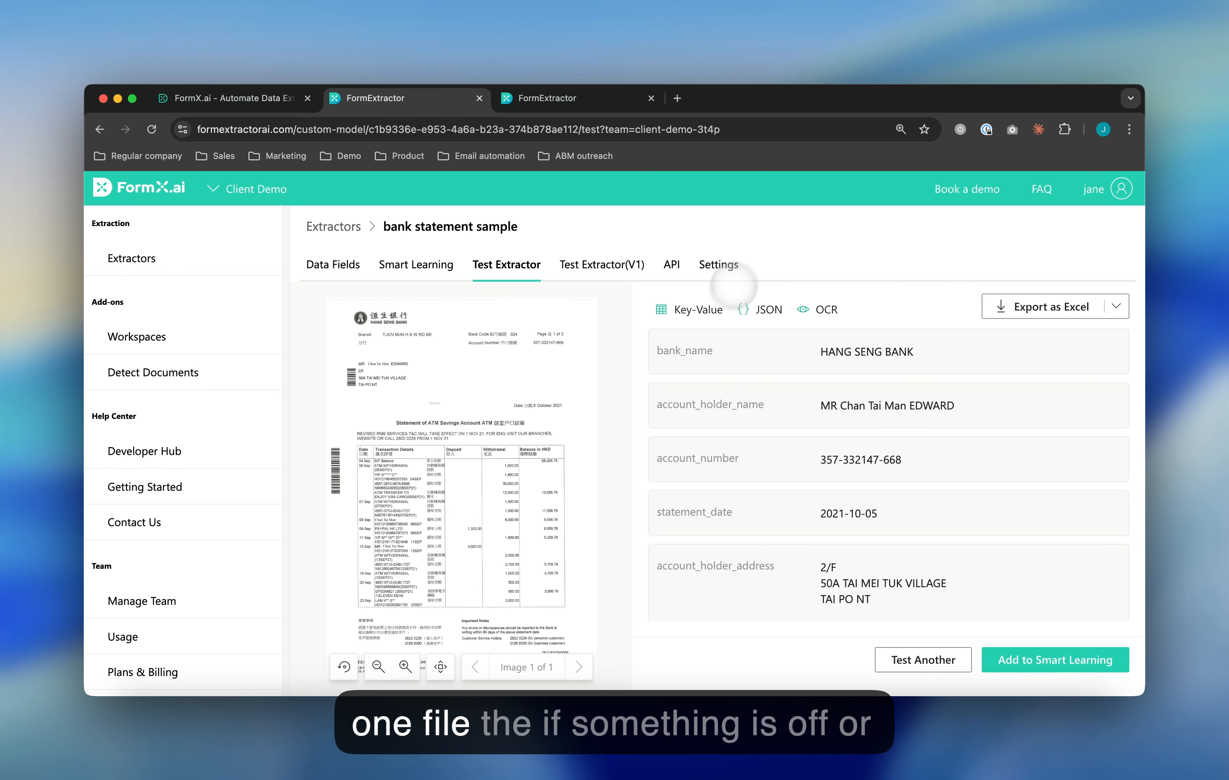
scroll(555, 479, up, 5)
scroll(556, 480, down, 5)
scroll(990, 517, down, 10)
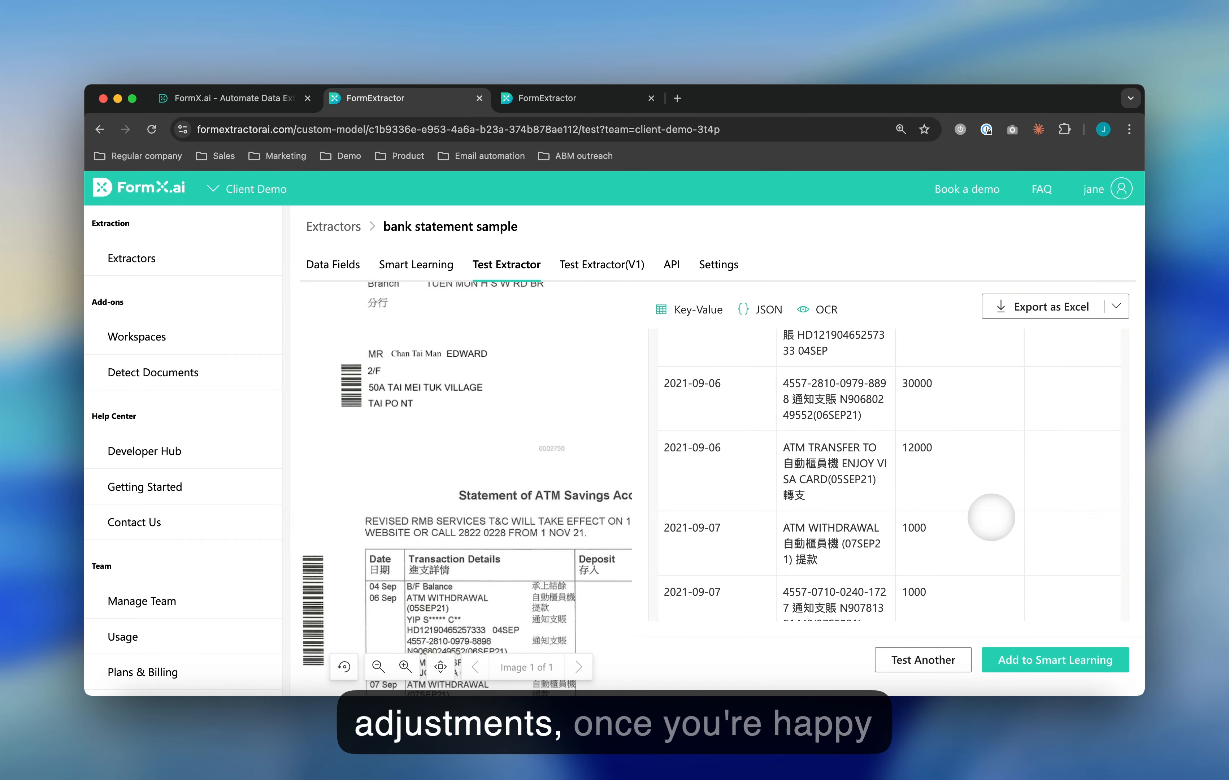
scroll(991, 517, down, 10)
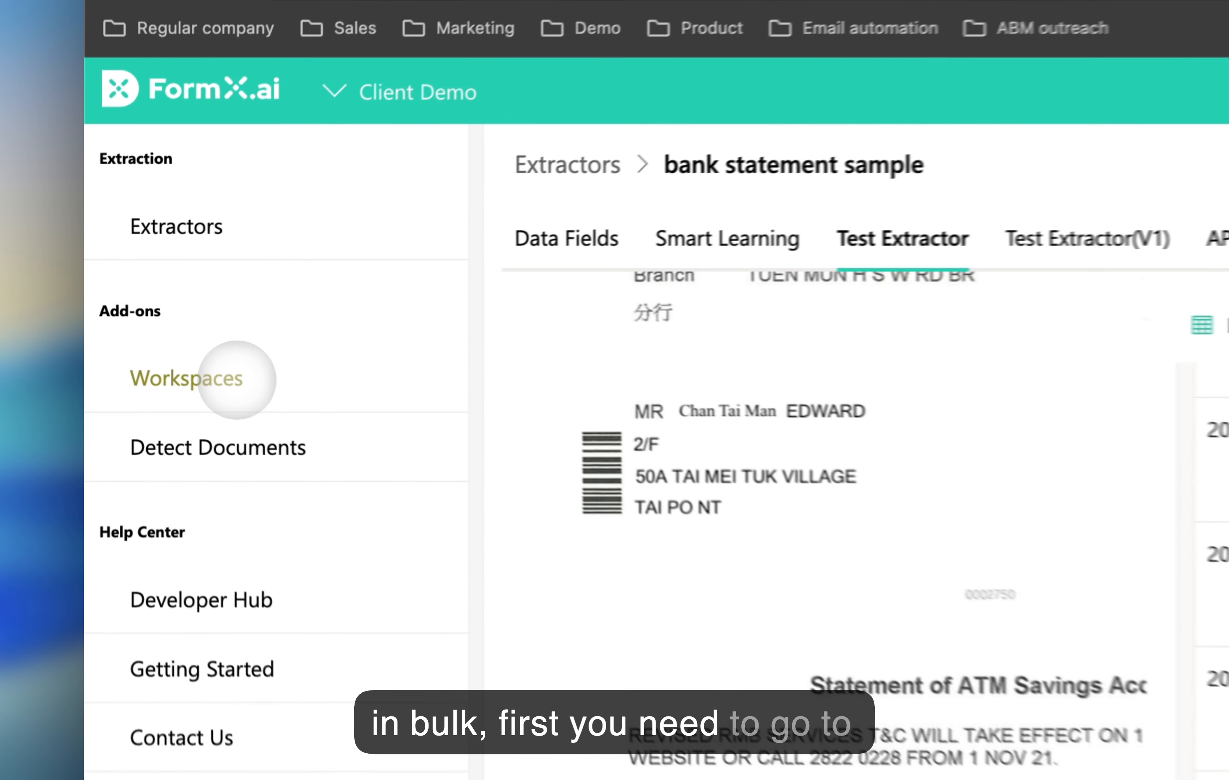
Create a workspace named "bank statement workspace" that uses the first listed "bank statement sample" extractor.
click(158, 336)
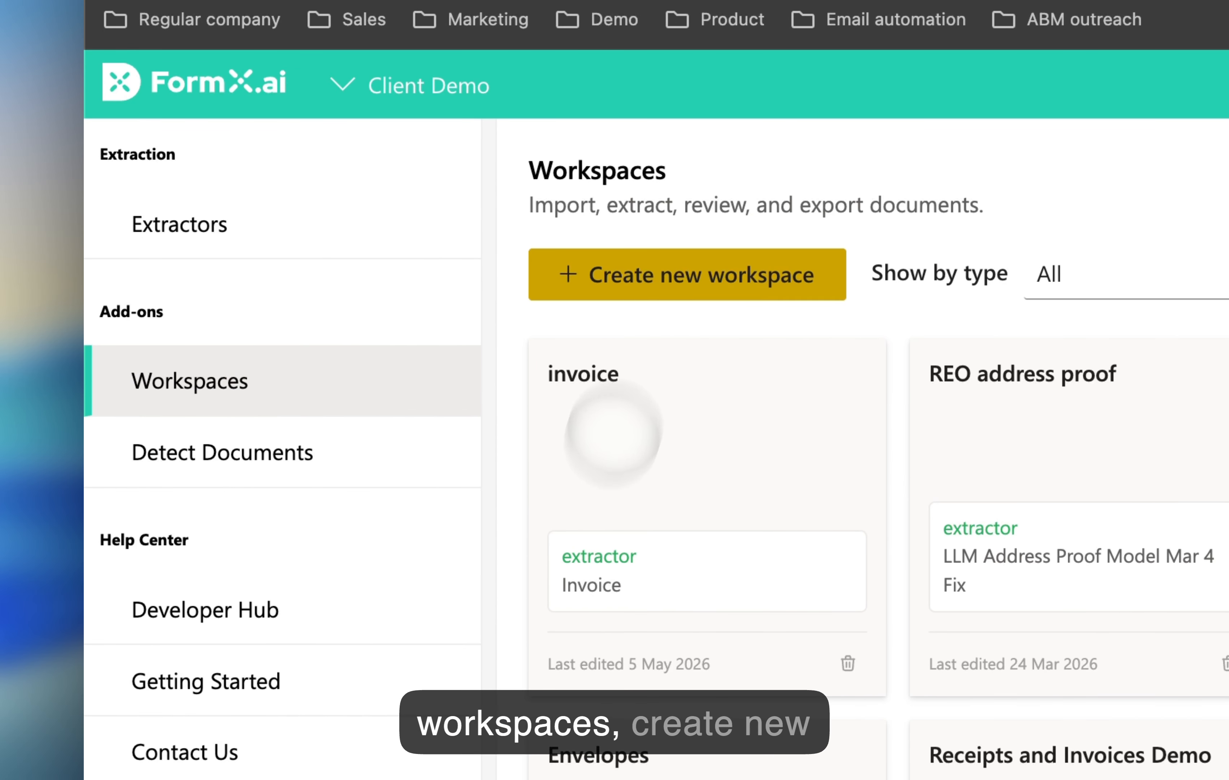
click(680, 277)
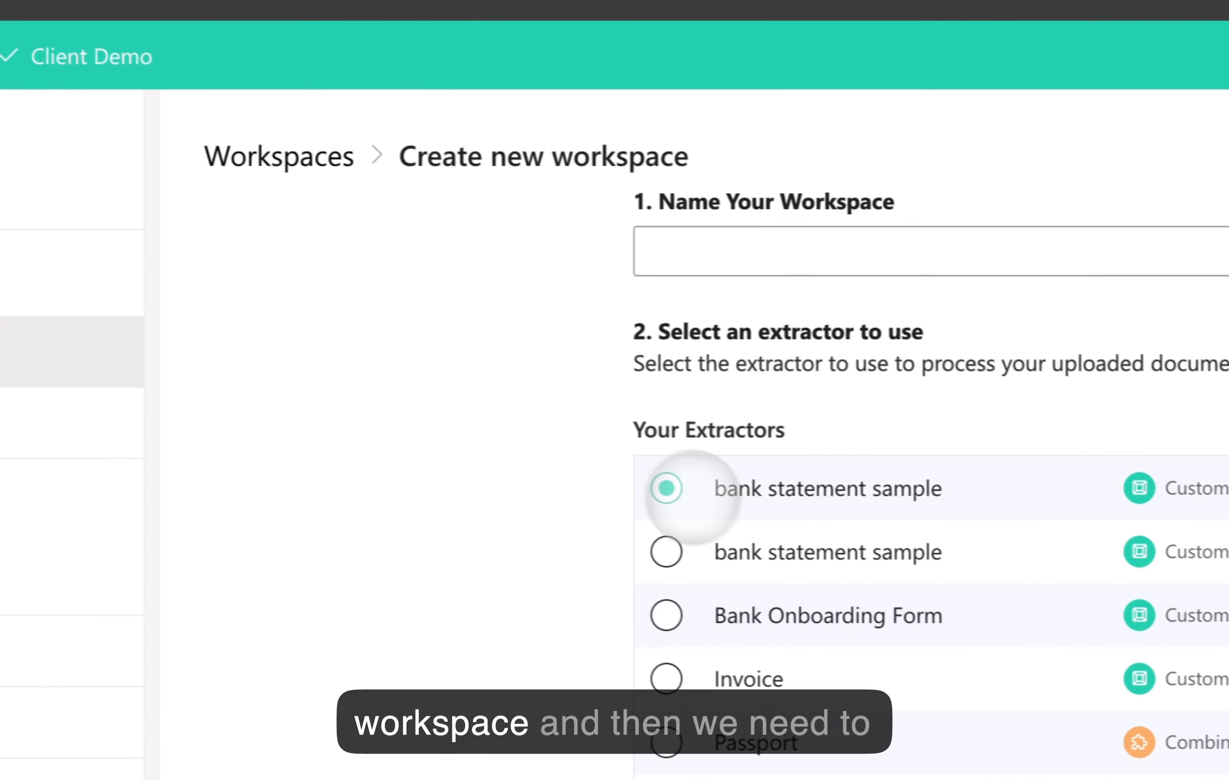
click(793, 255)
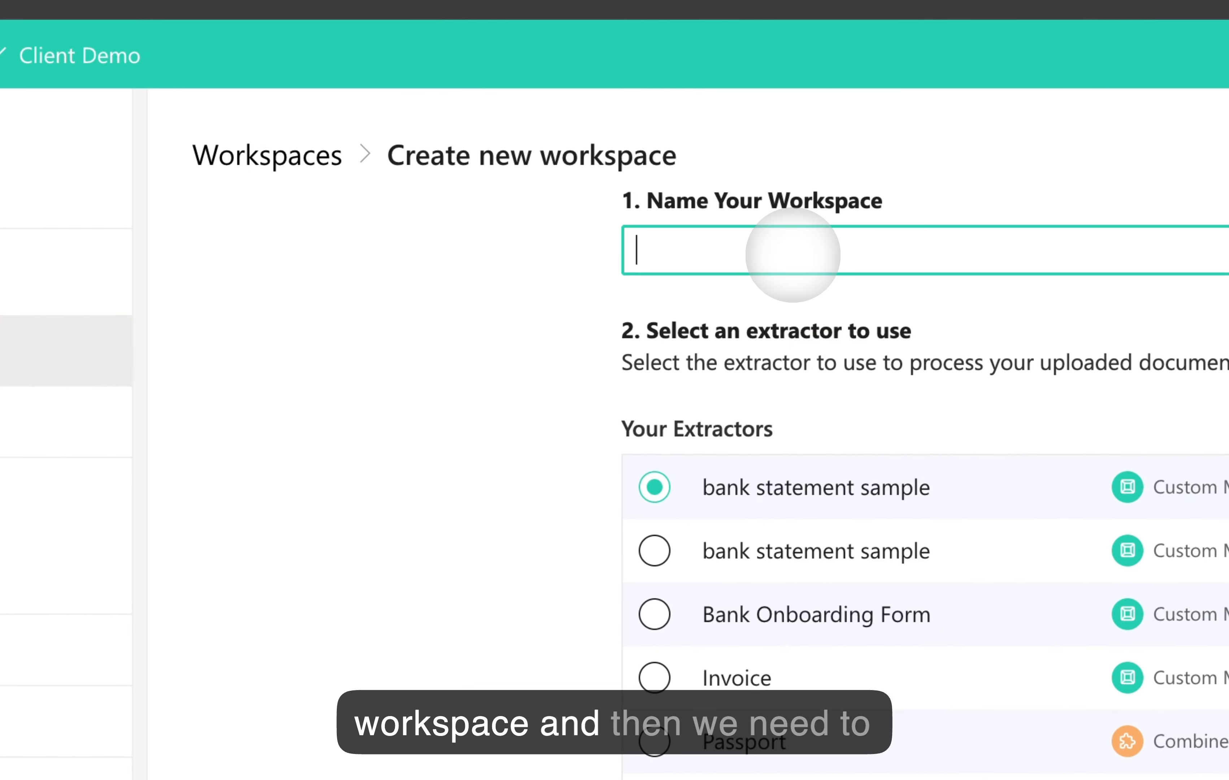
text(bank stateme)
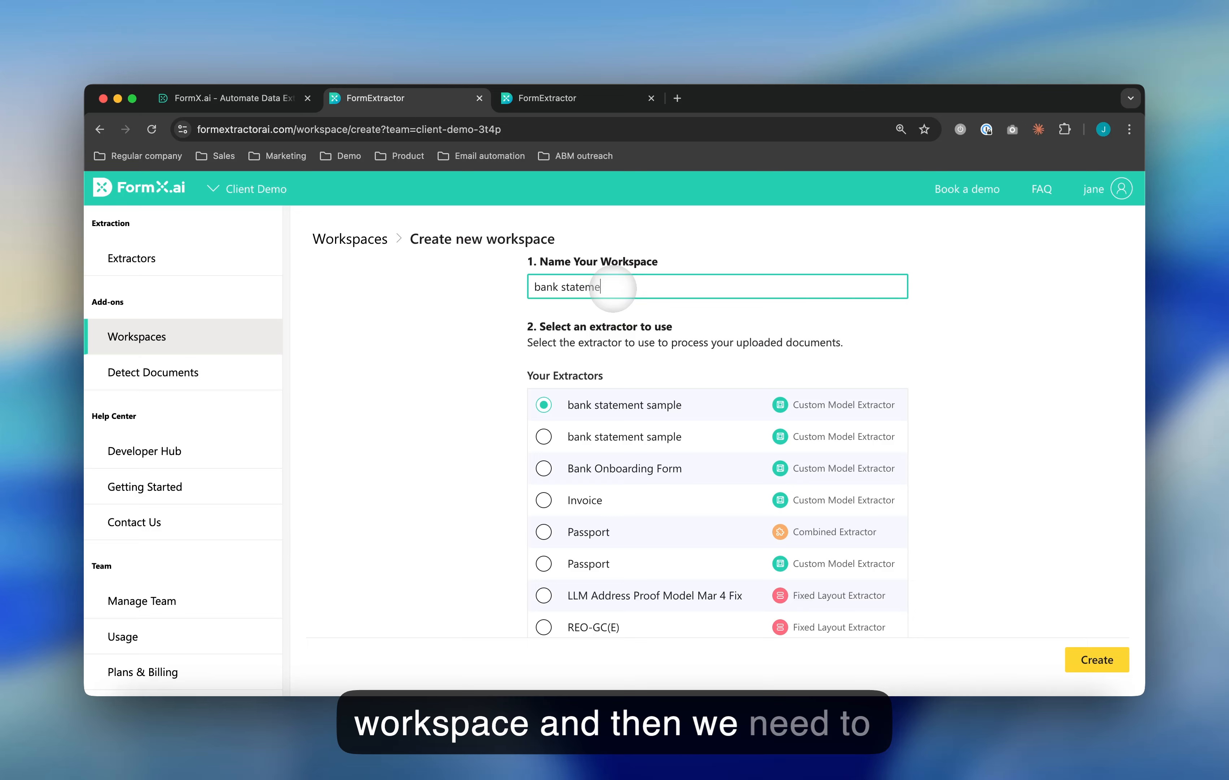
text(nt )
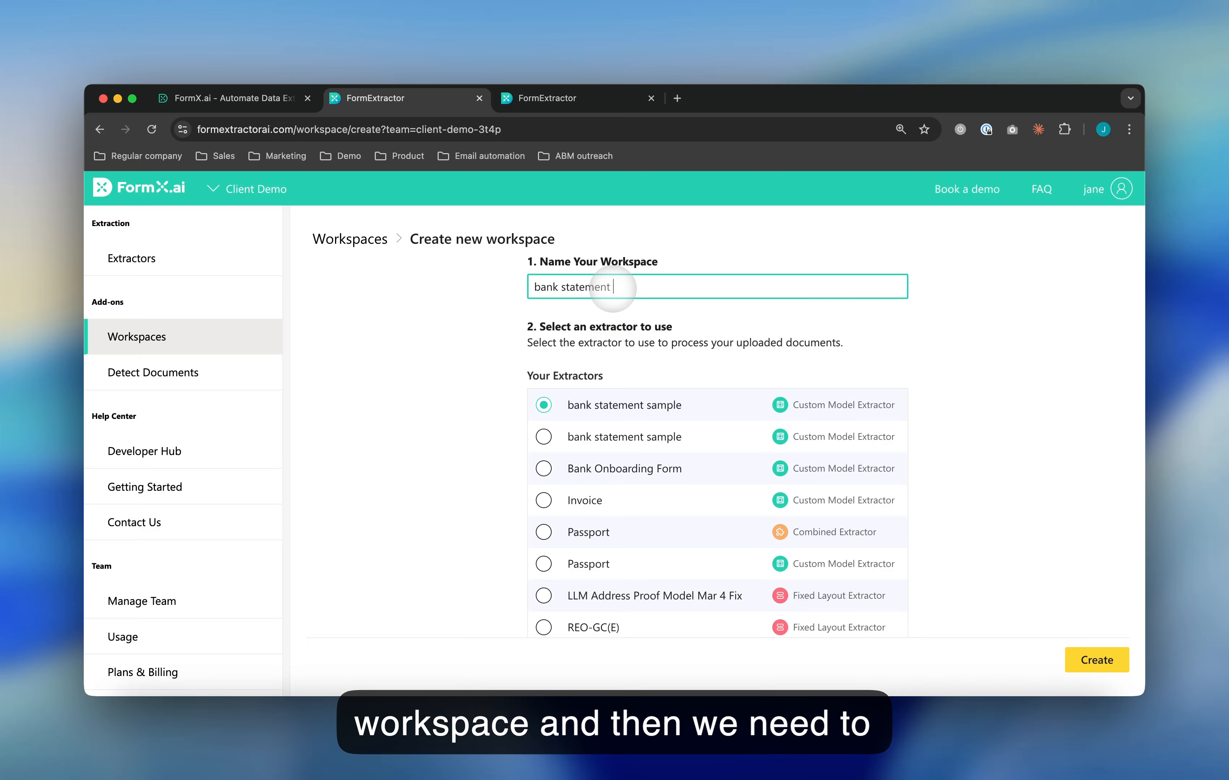
text(workspace)
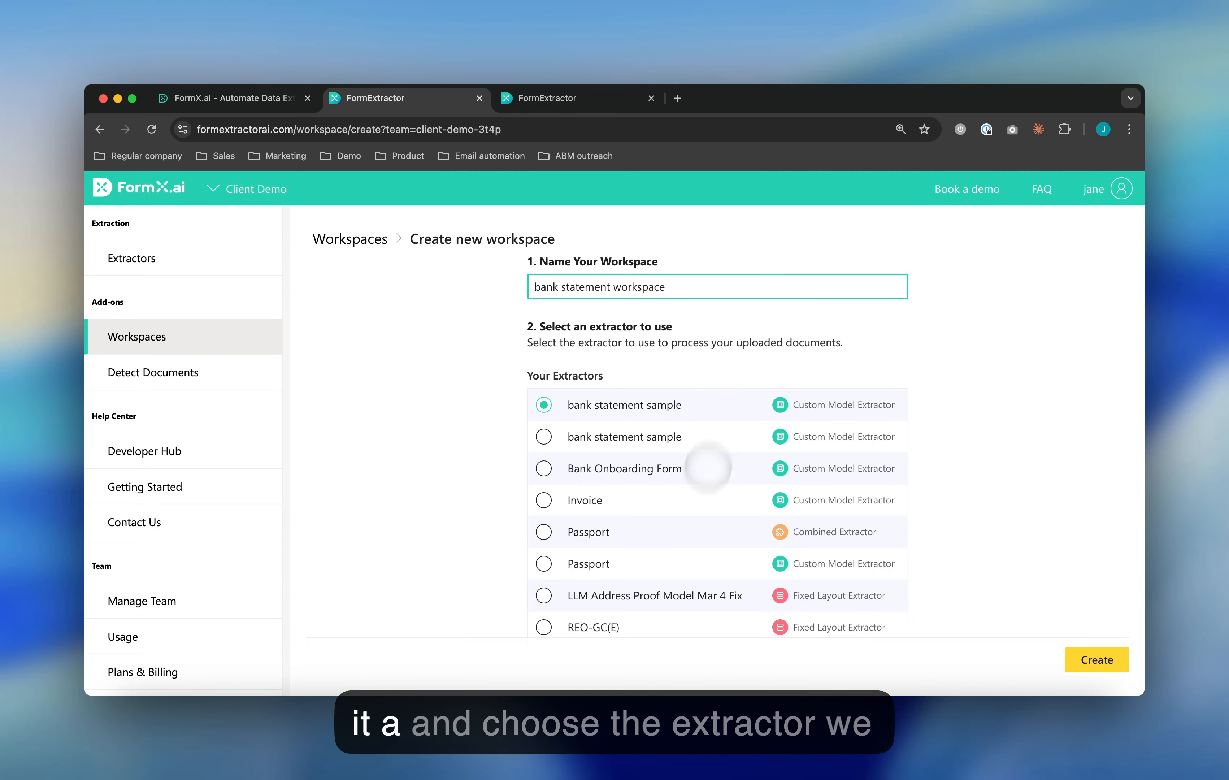
scroll(707, 467, down, 1)
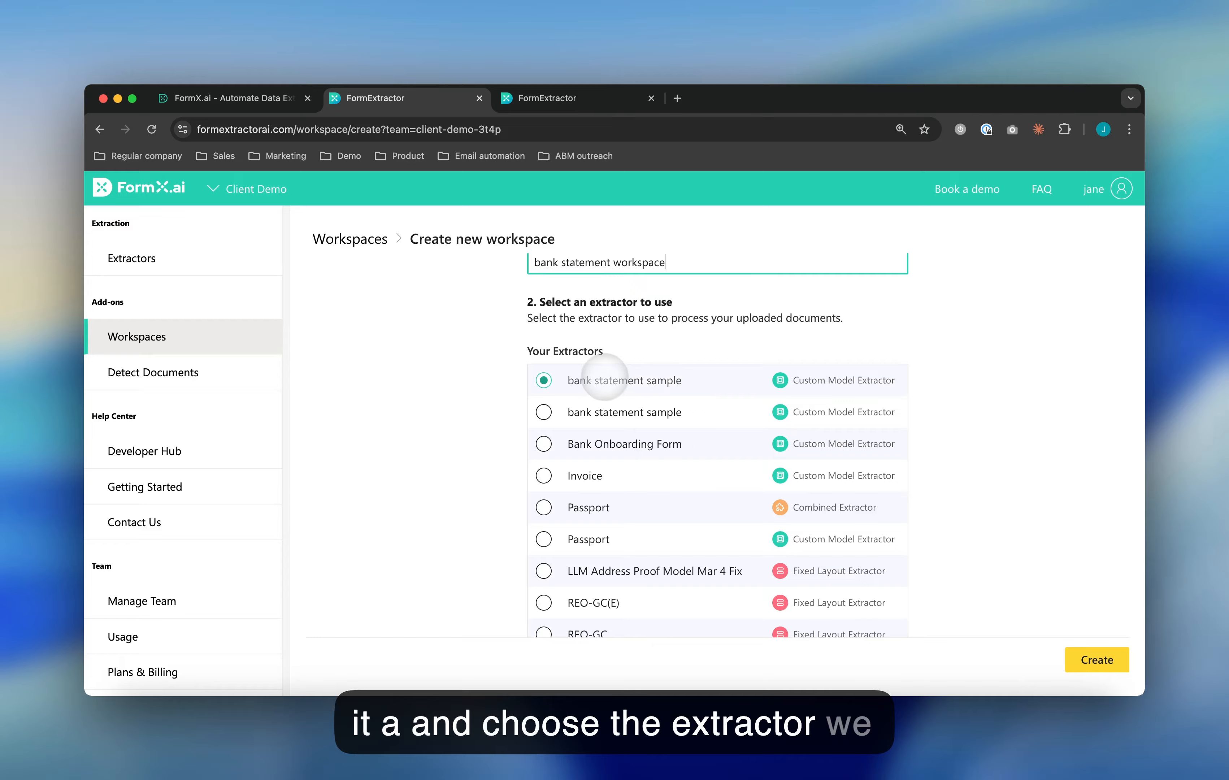
scroll(735, 458, down, 2)
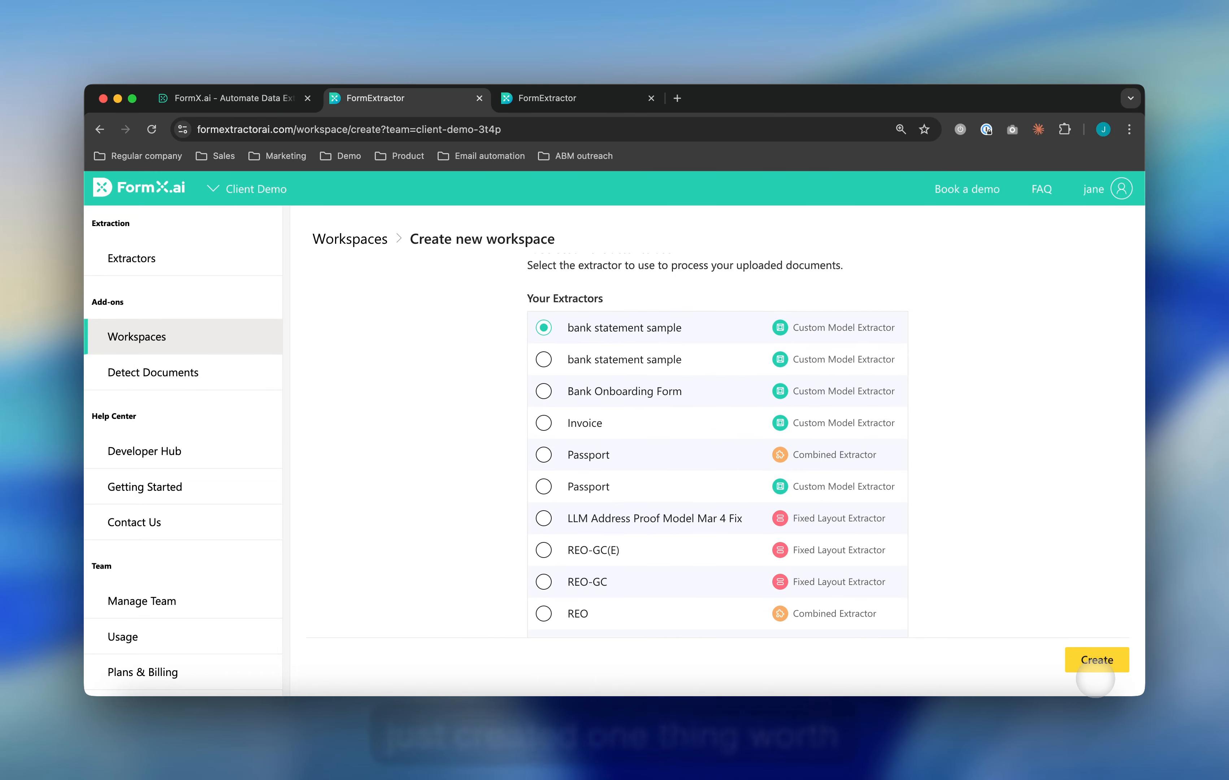
click(1093, 657)
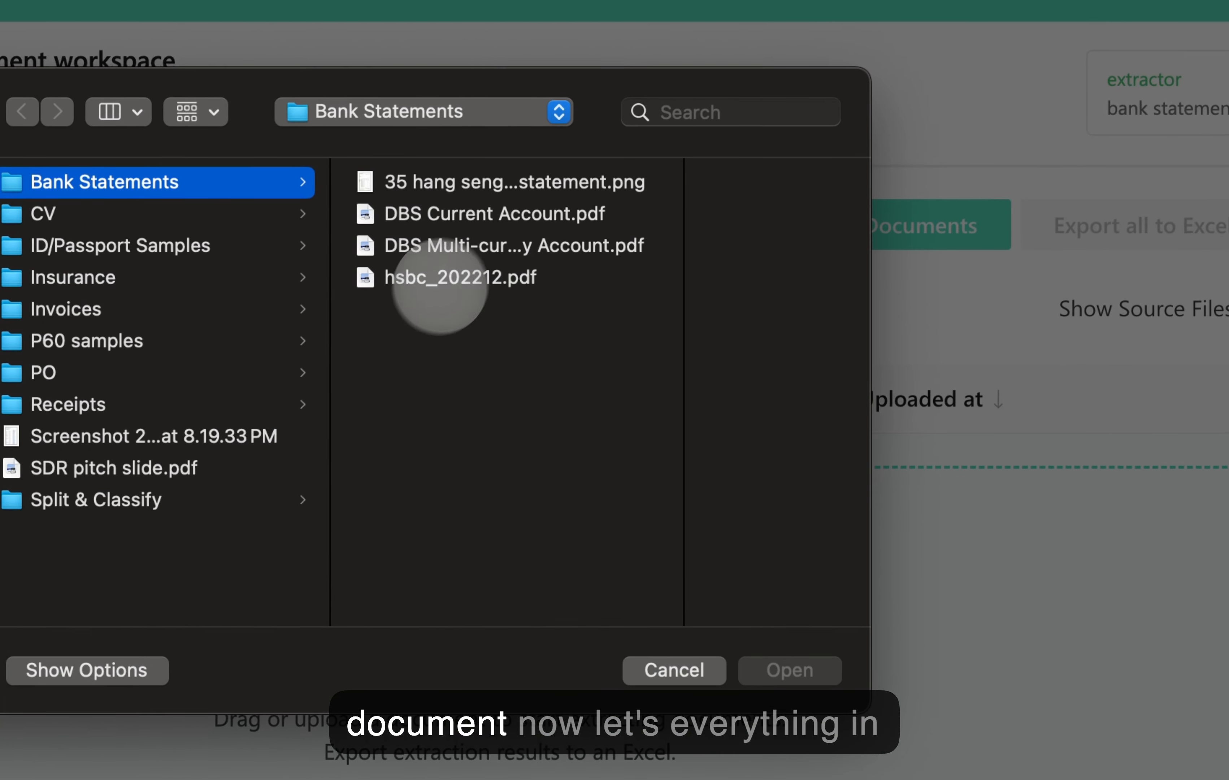
Upload all four files from the Bank Statements folder, from the hang seng PNG through hsbc_202212.pdf, to the workspace.
click(438, 184)
shift+click(387, 278)
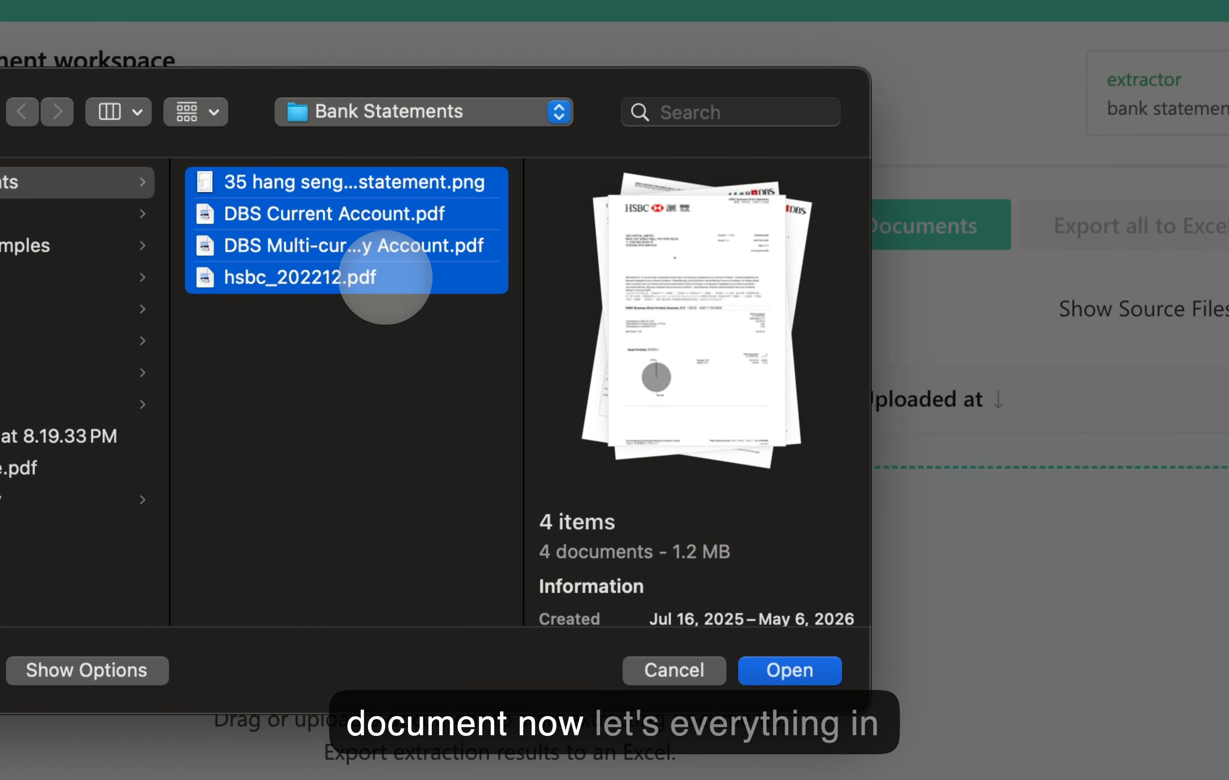
click(790, 670)
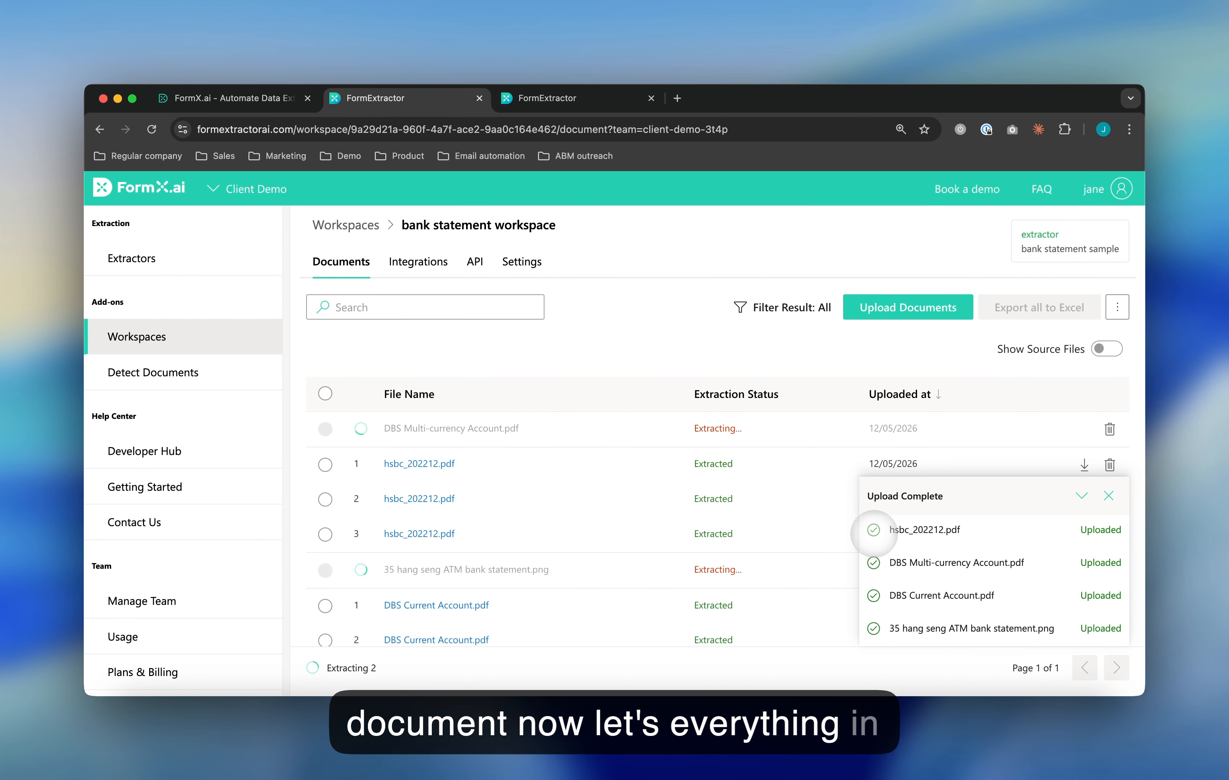
Review the extraction status of the uploaded pages and open the result for page 1 of DBS Multi-currency Account.pdf.
scroll(690, 508, down, 1)
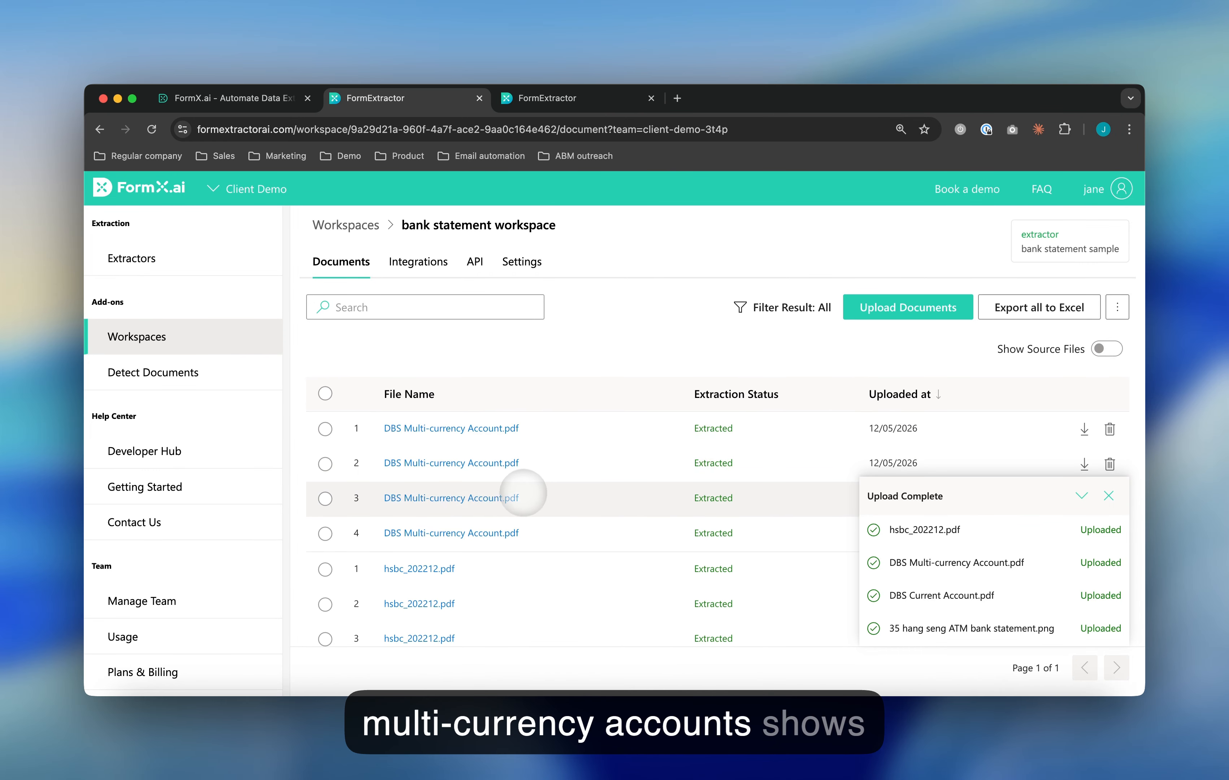
scroll(523, 495, down, 2)
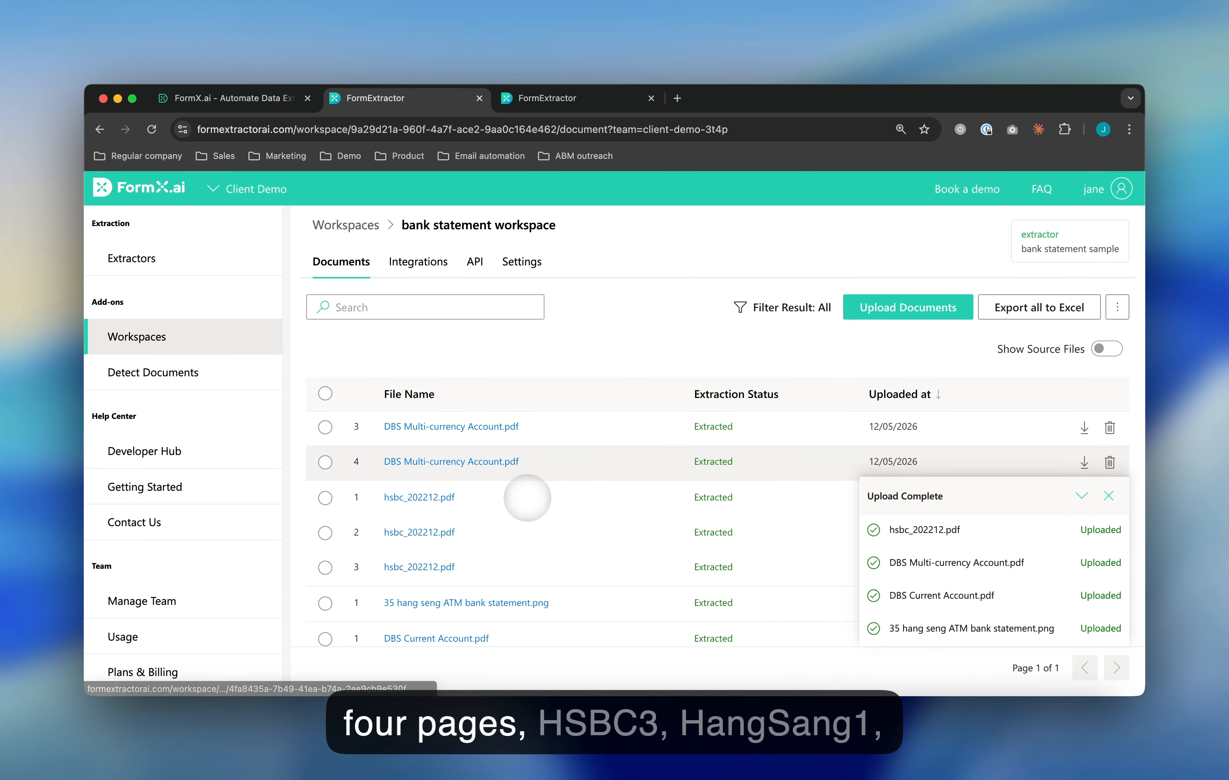
scroll(523, 510, down, 2)
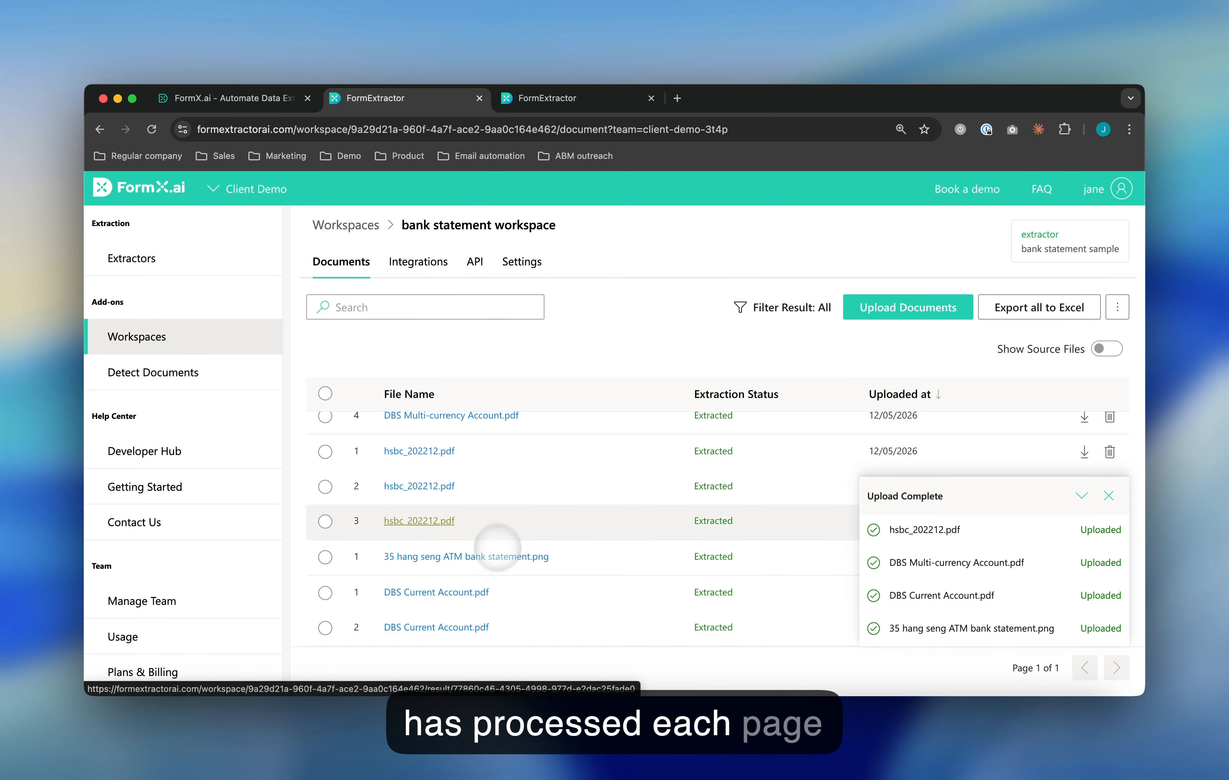
scroll(500, 521, up, 4)
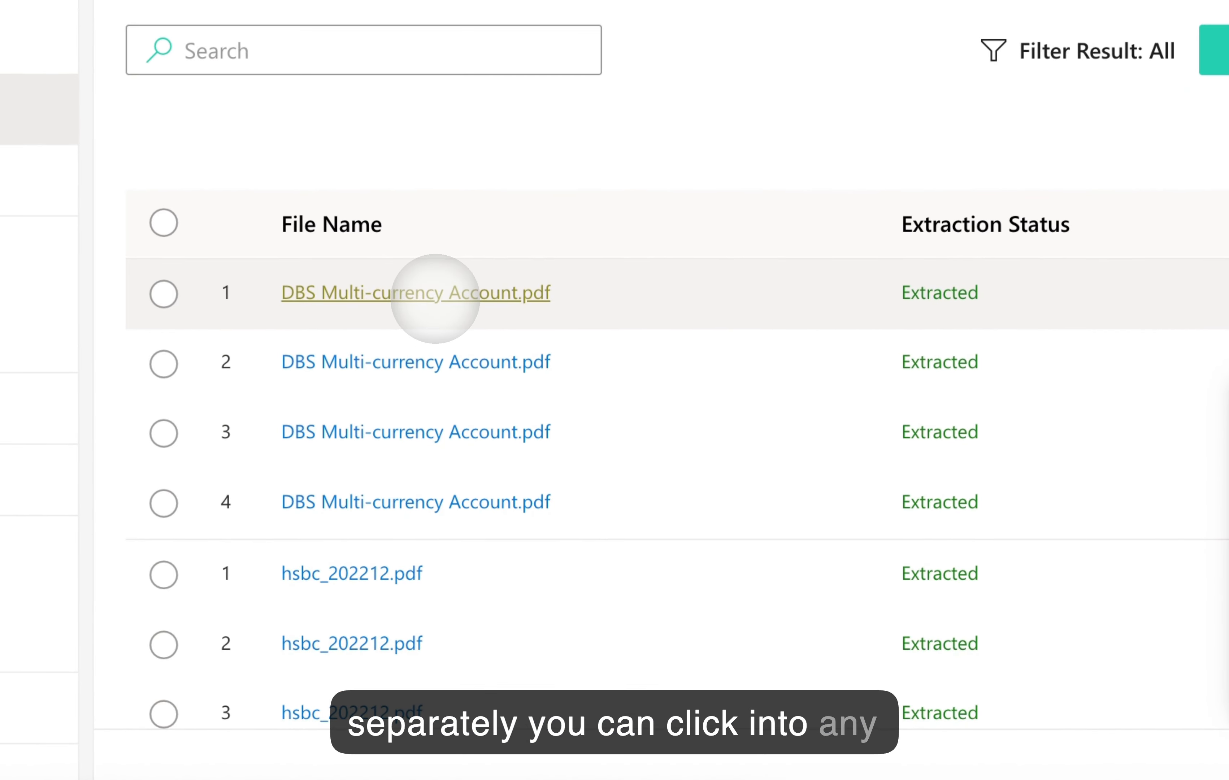
click(450, 428)
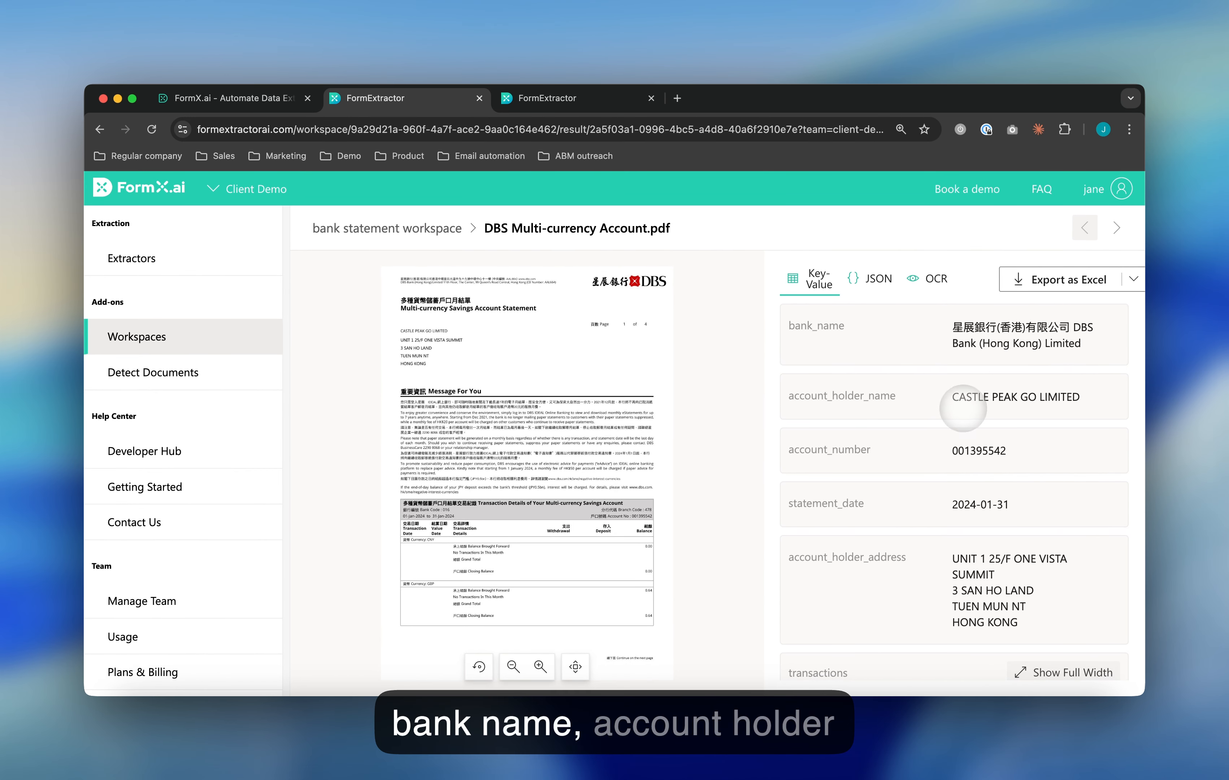
Compare the extracted account holder name, statement date and account holder address on page 1 with the DBS statement image.
scroll(944, 431, down, 2)
scroll(923, 430, down, 2)
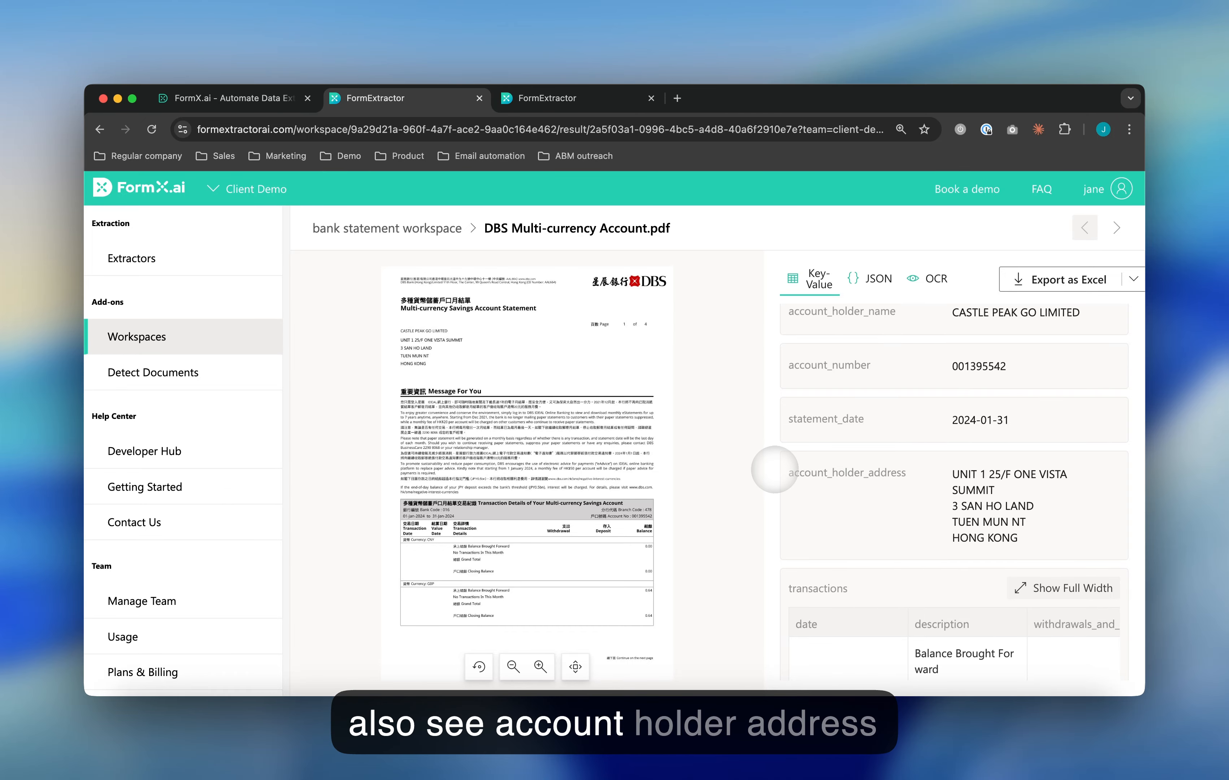
scroll(447, 354, up, 10)
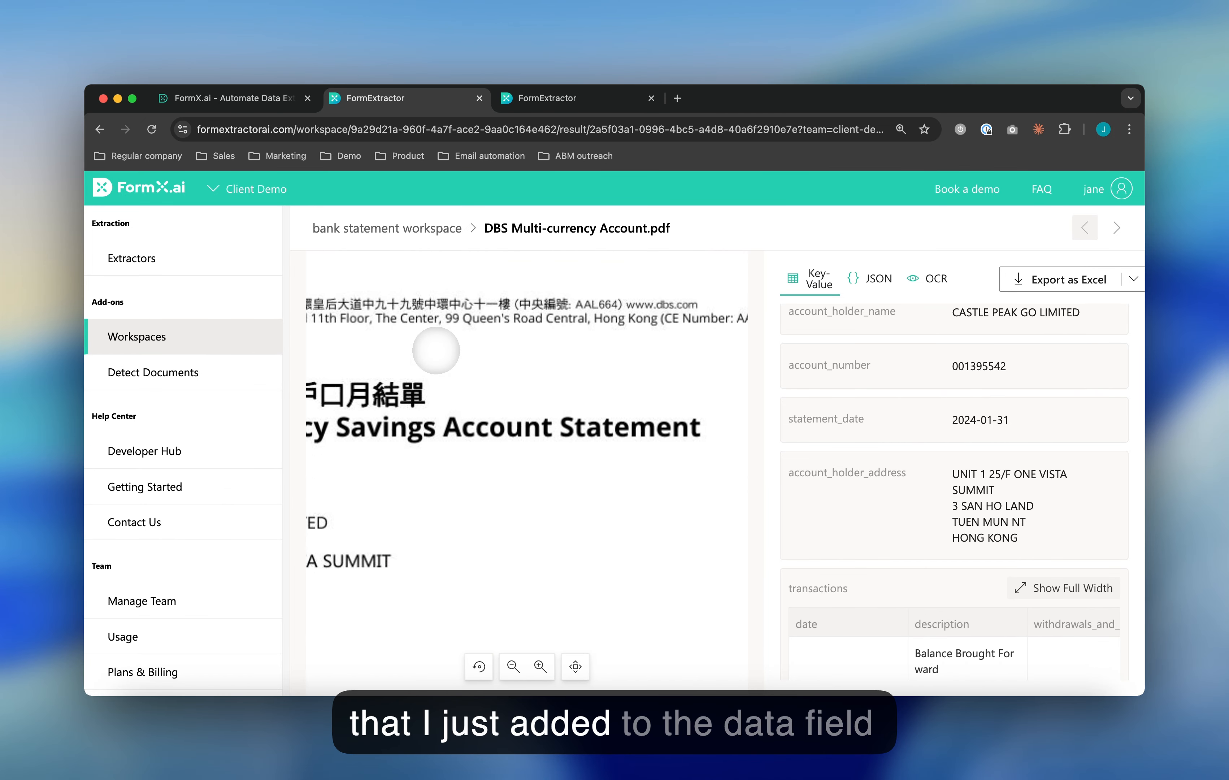
scroll(436, 350, left, 2)
scroll(436, 351, down, 2)
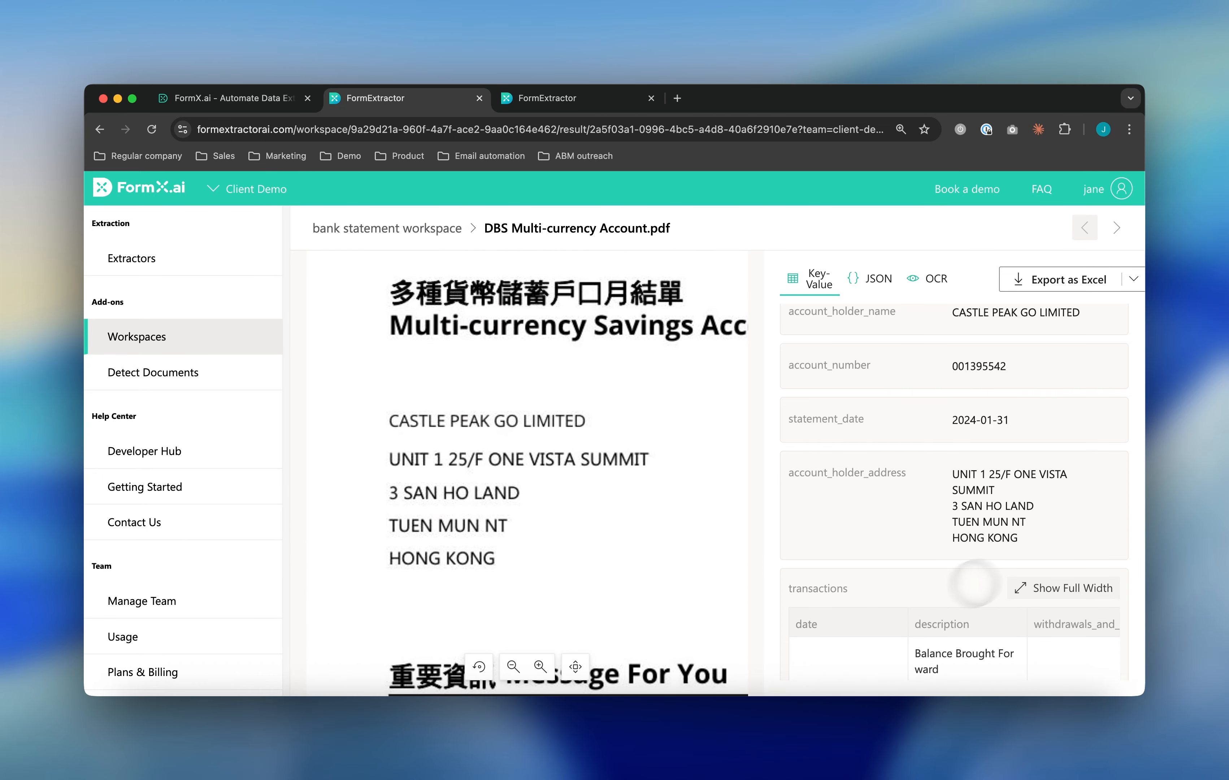
scroll(993, 505, down, 1)
scroll(637, 502, down, 10)
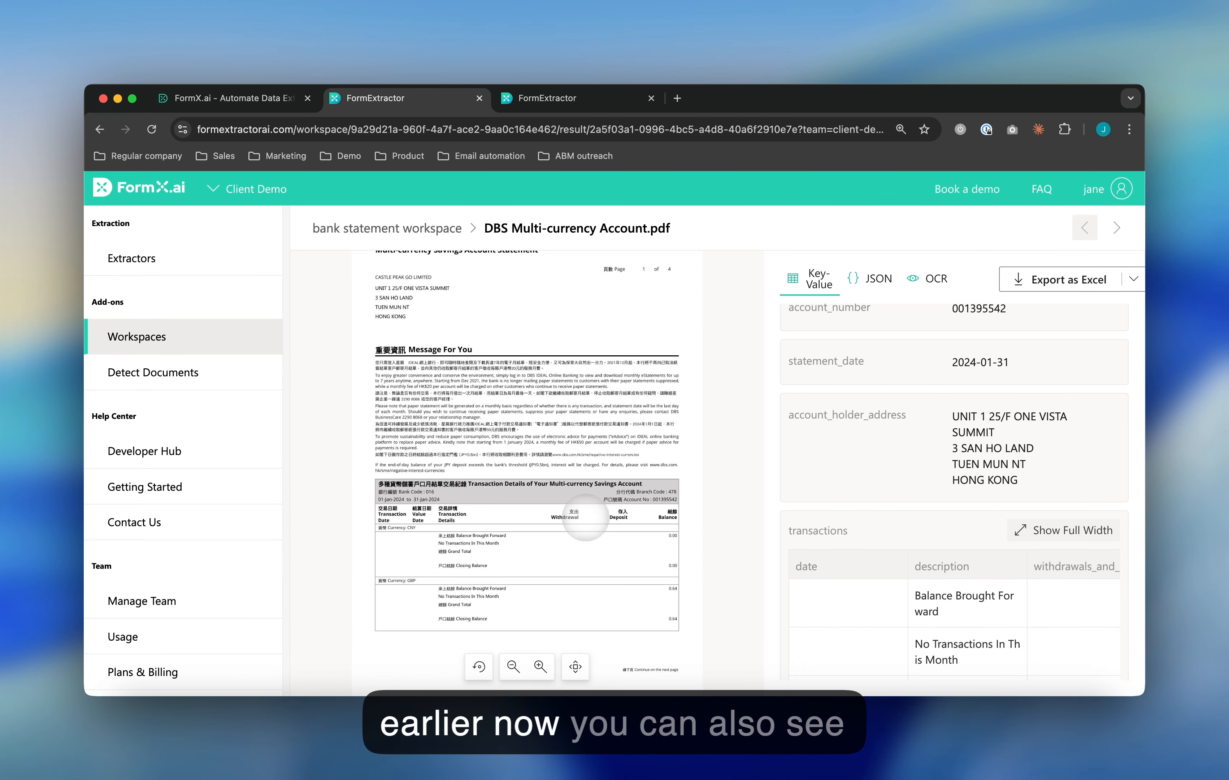
Review all columns of page 1's extracted transactions, from date to account type, against the currency tables in the statement.
scroll(1007, 585, down, 3)
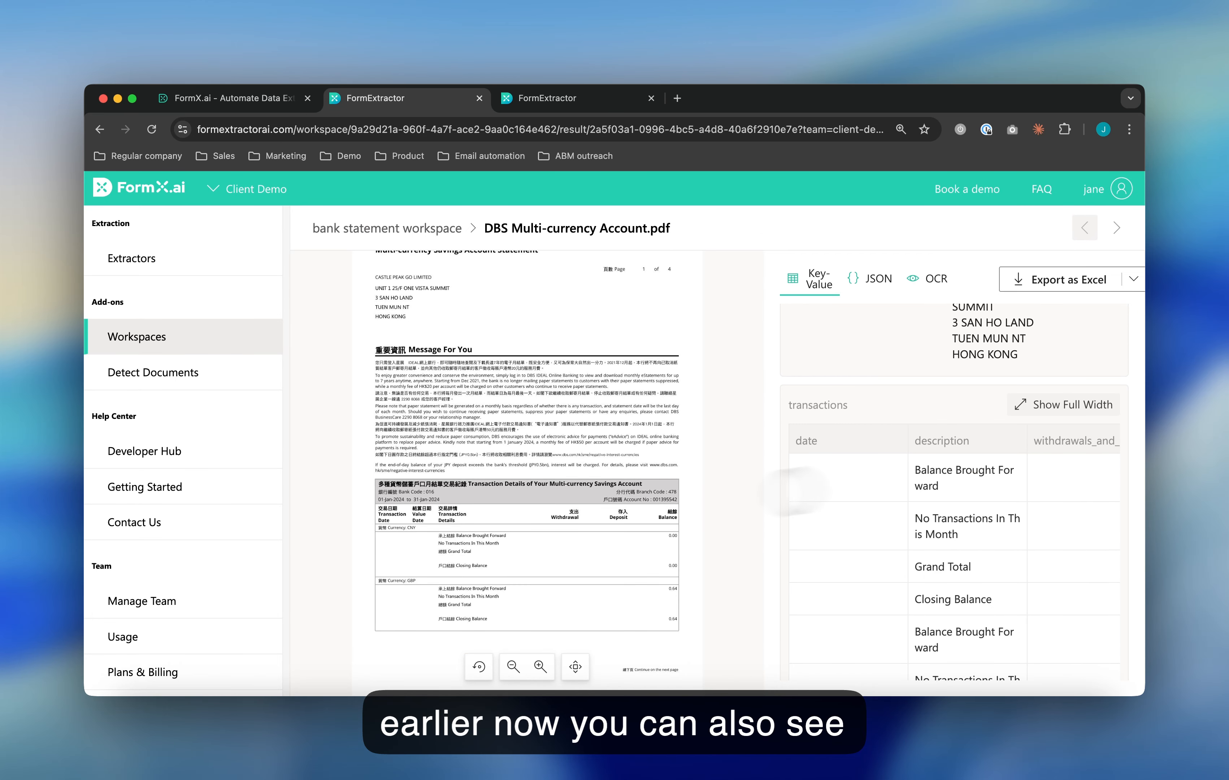
scroll(922, 526, right, 5)
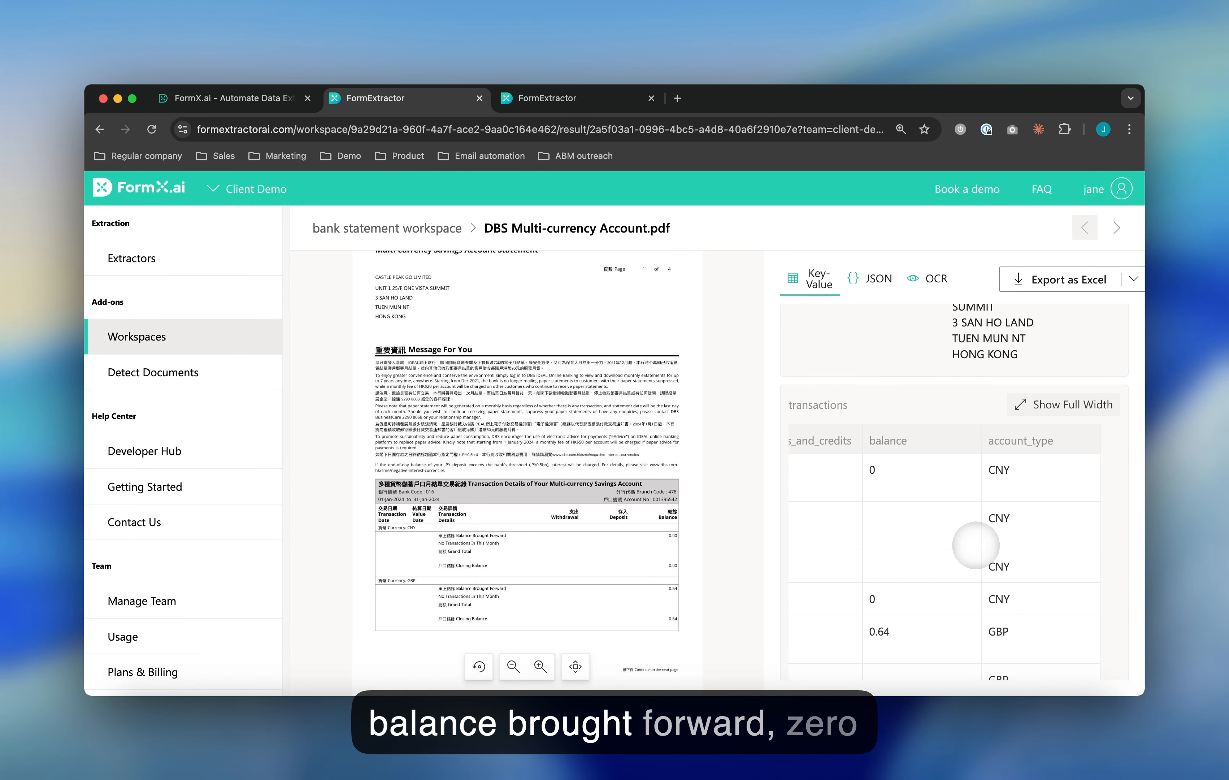
scroll(895, 520, left, 5)
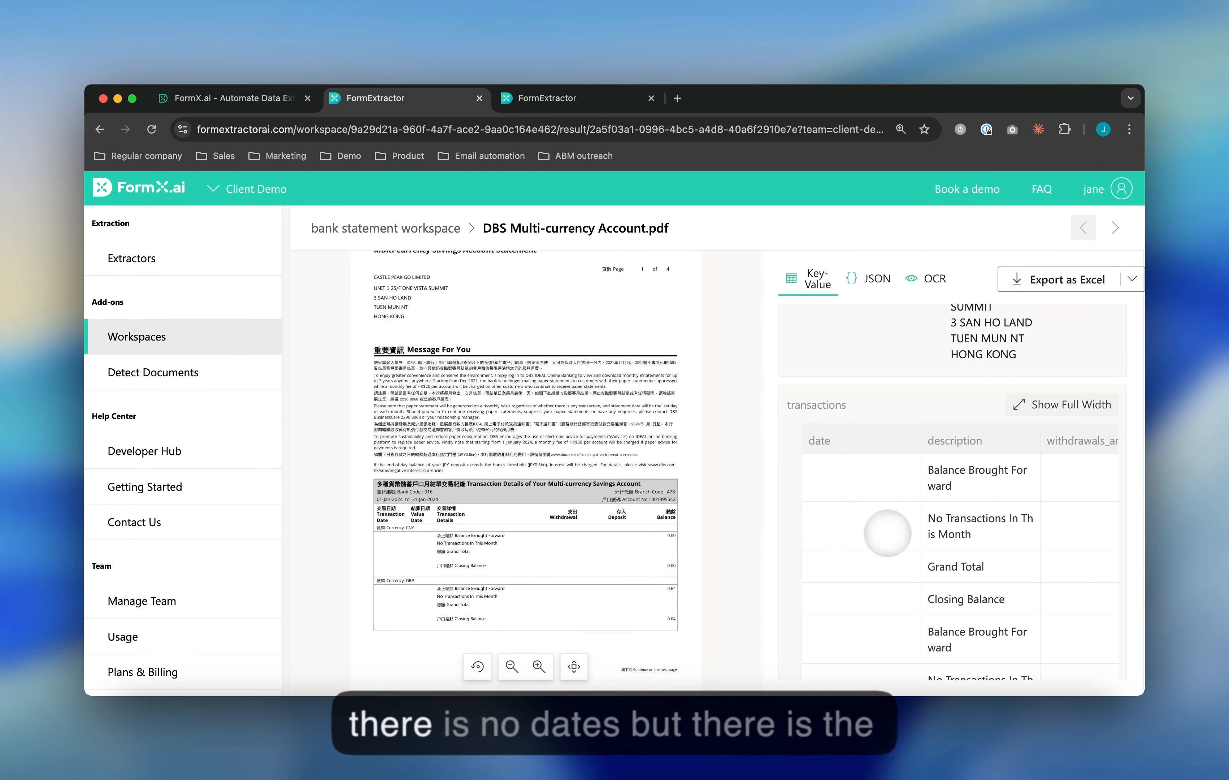
scroll(414, 542, up, 8)
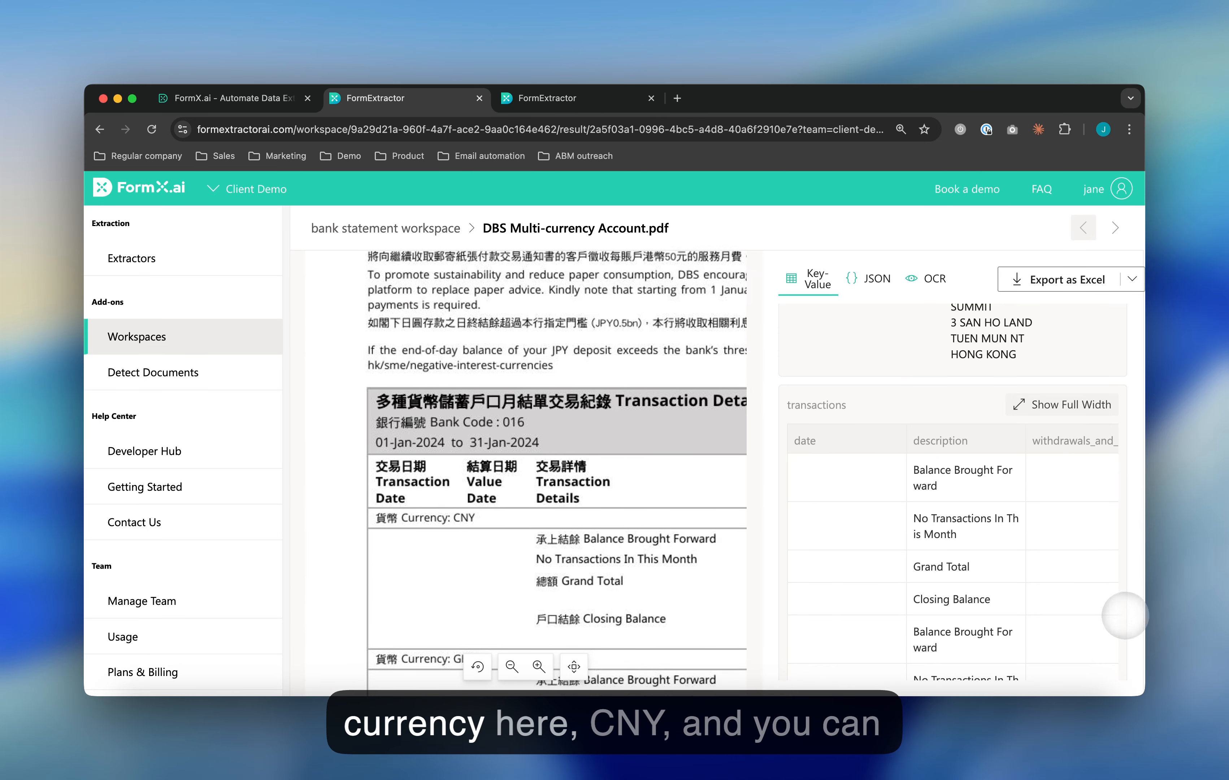
scroll(1031, 573, right, 5)
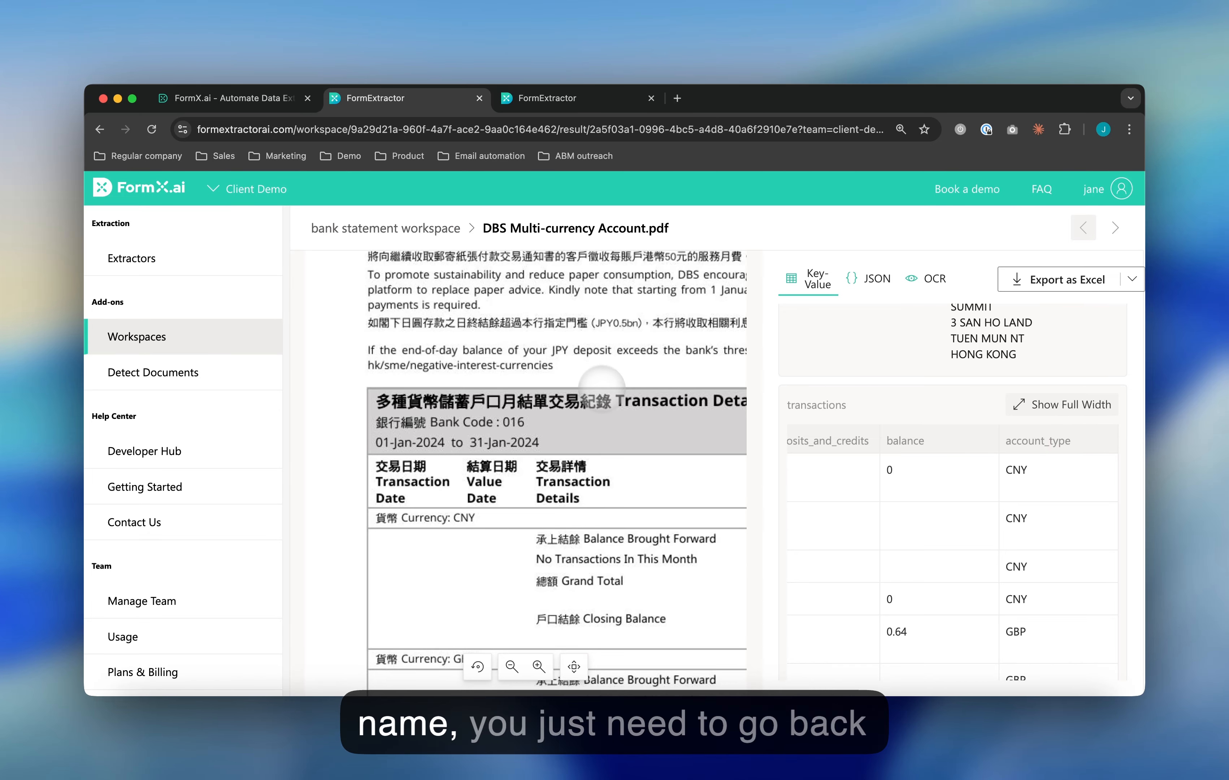
scroll(600, 378, down, 3)
scroll(605, 384, down, 2)
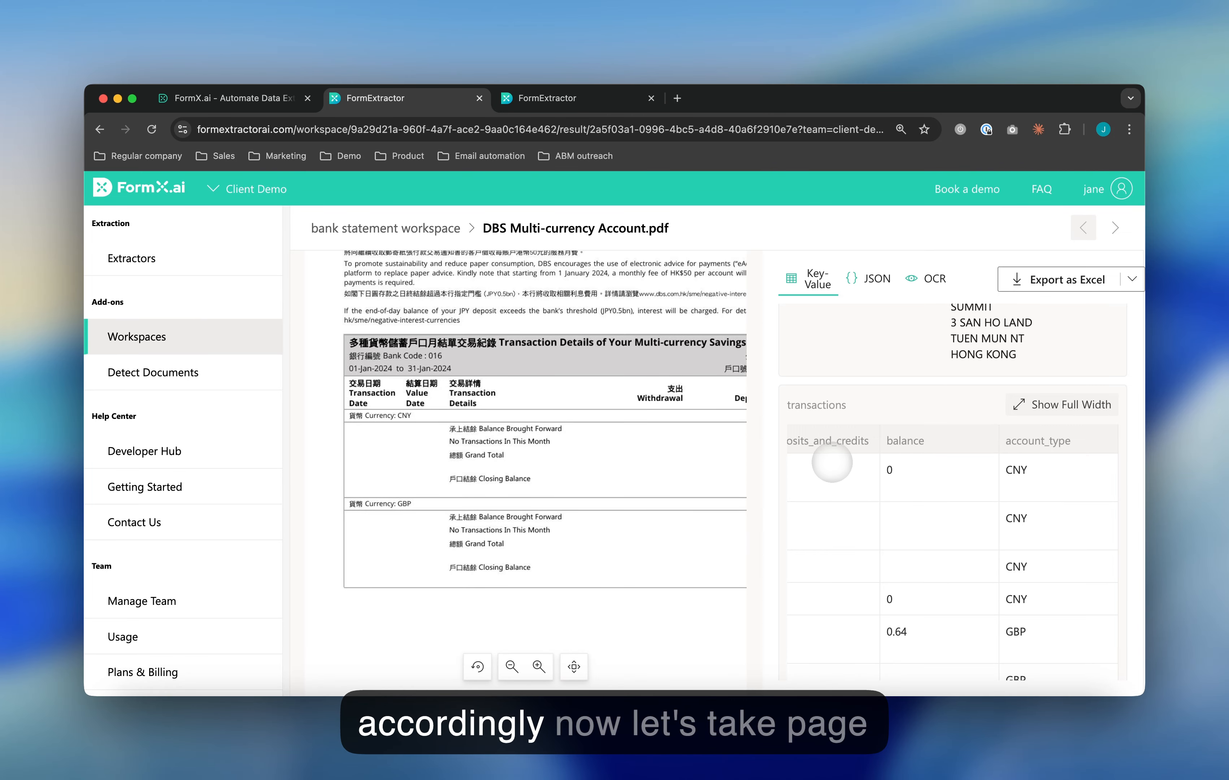
right_click(832, 460)
click(1015, 238)
Open the result for page 2 of DBS Multi-currency Account.pdf and review its extracted transactions through to the last rows.
click(1115, 227)
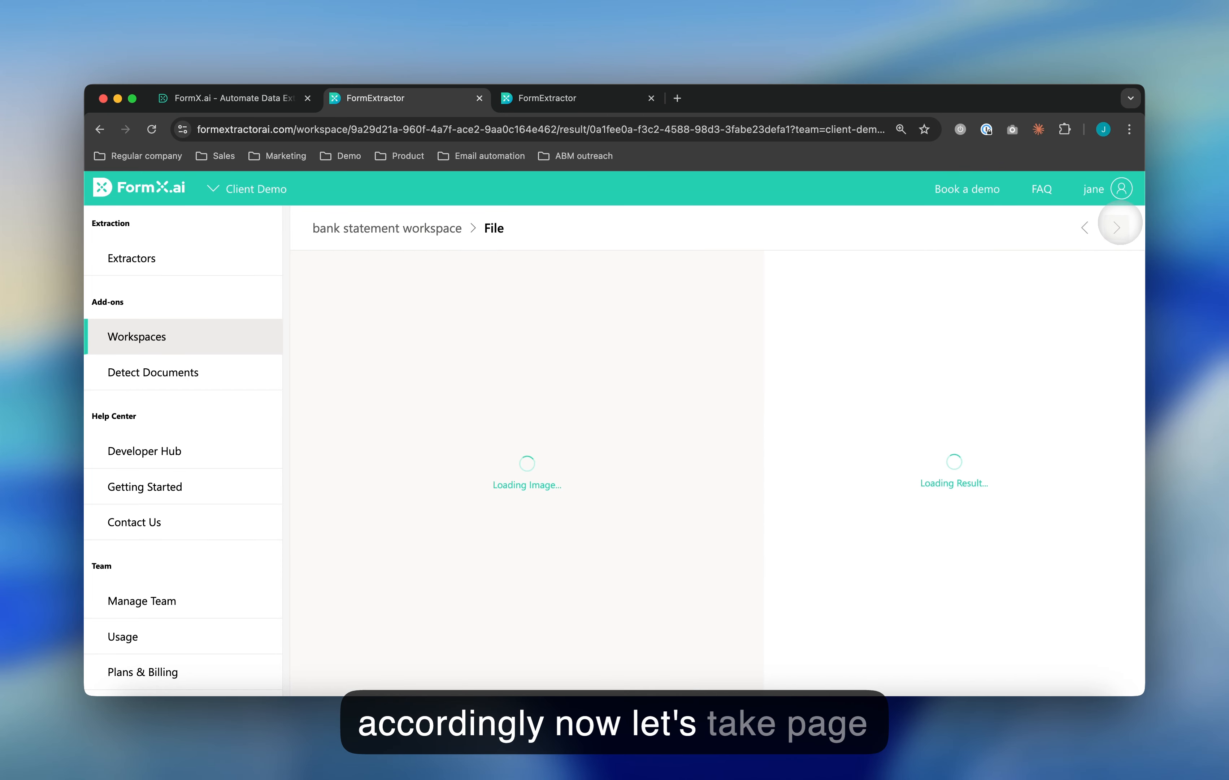
scroll(862, 536, down, 1)
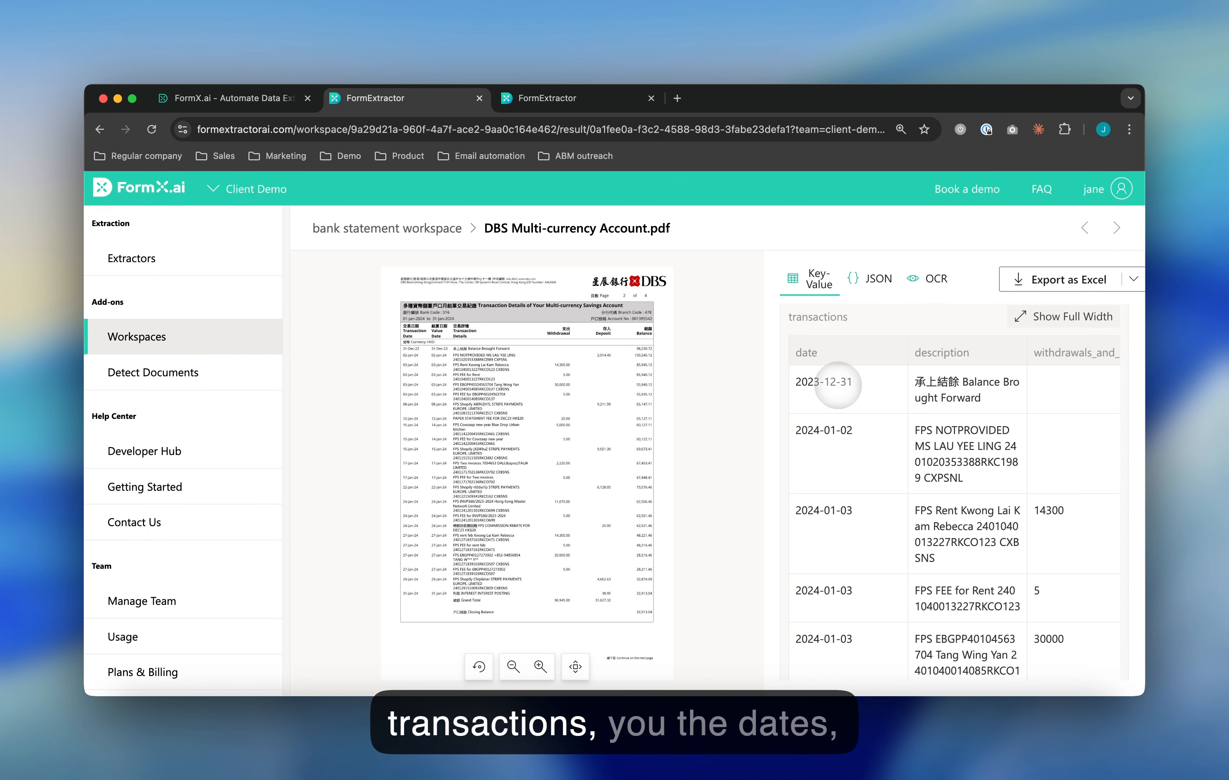
scroll(840, 386, right, 5)
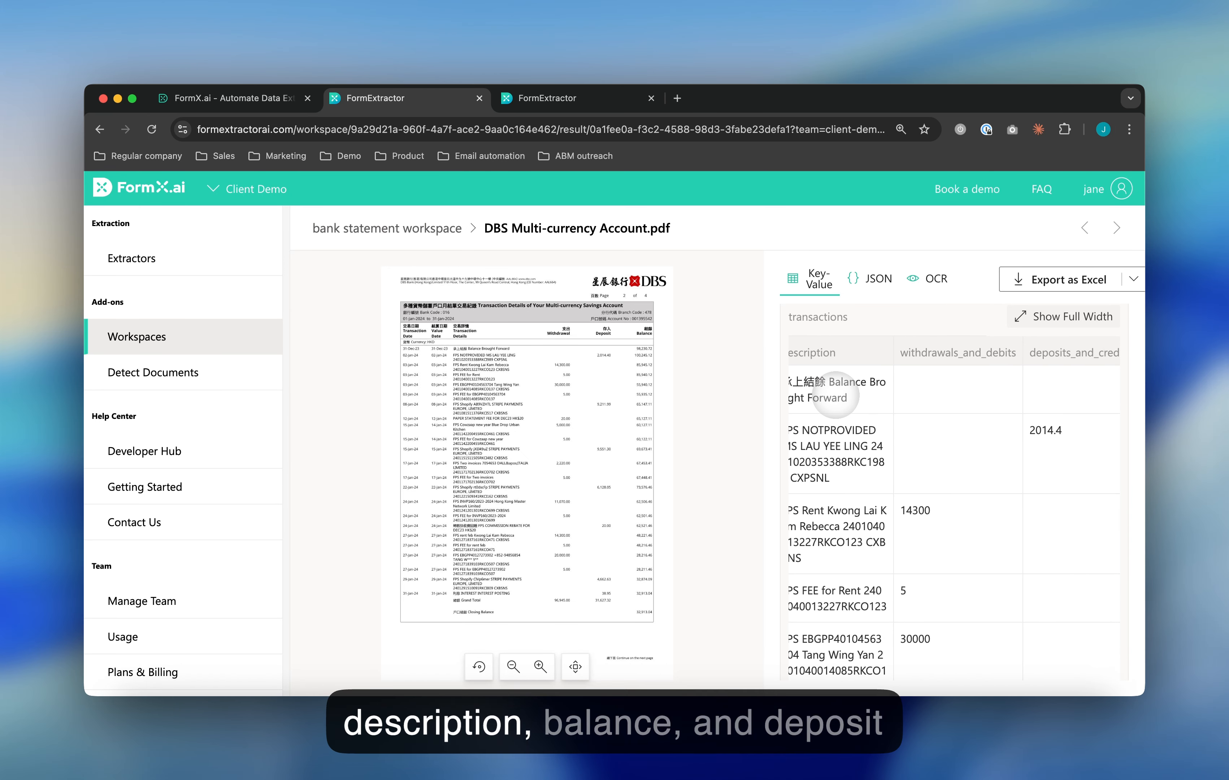
scroll(834, 395, right, 5)
scroll(837, 397, left, 3)
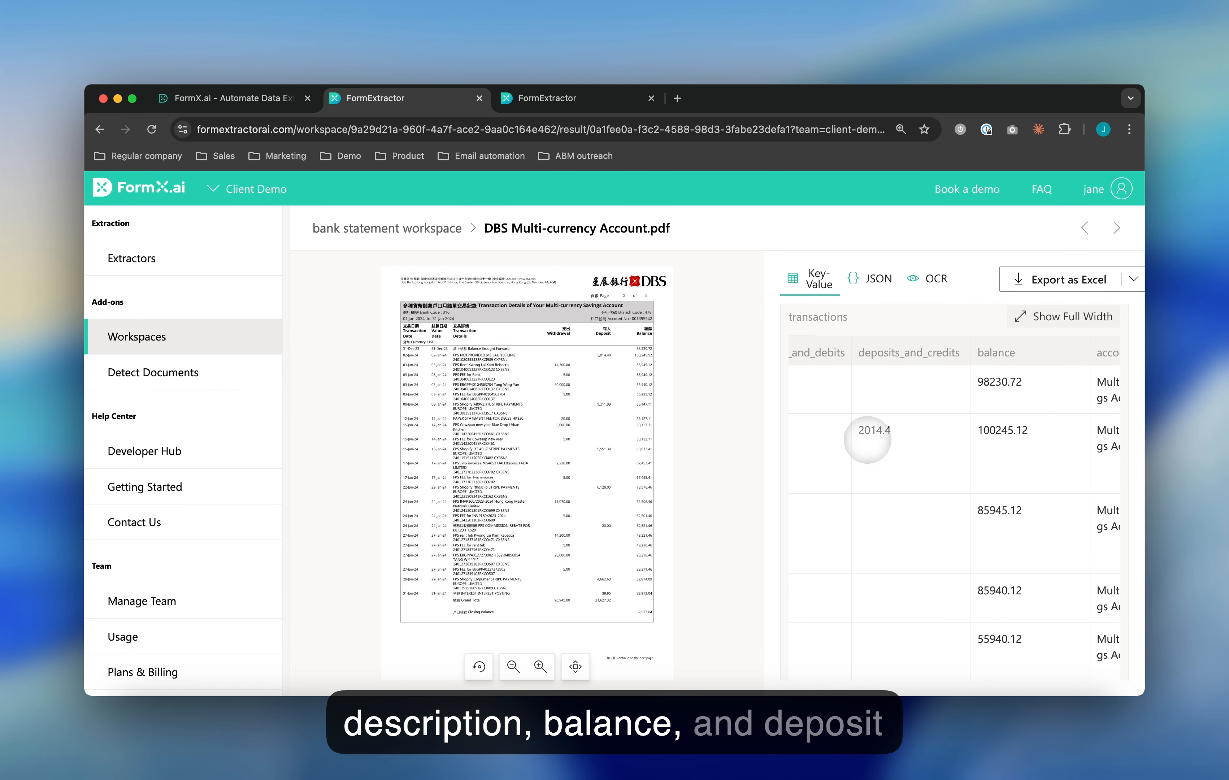
scroll(871, 436, down, 15)
scroll(883, 426, left, 5)
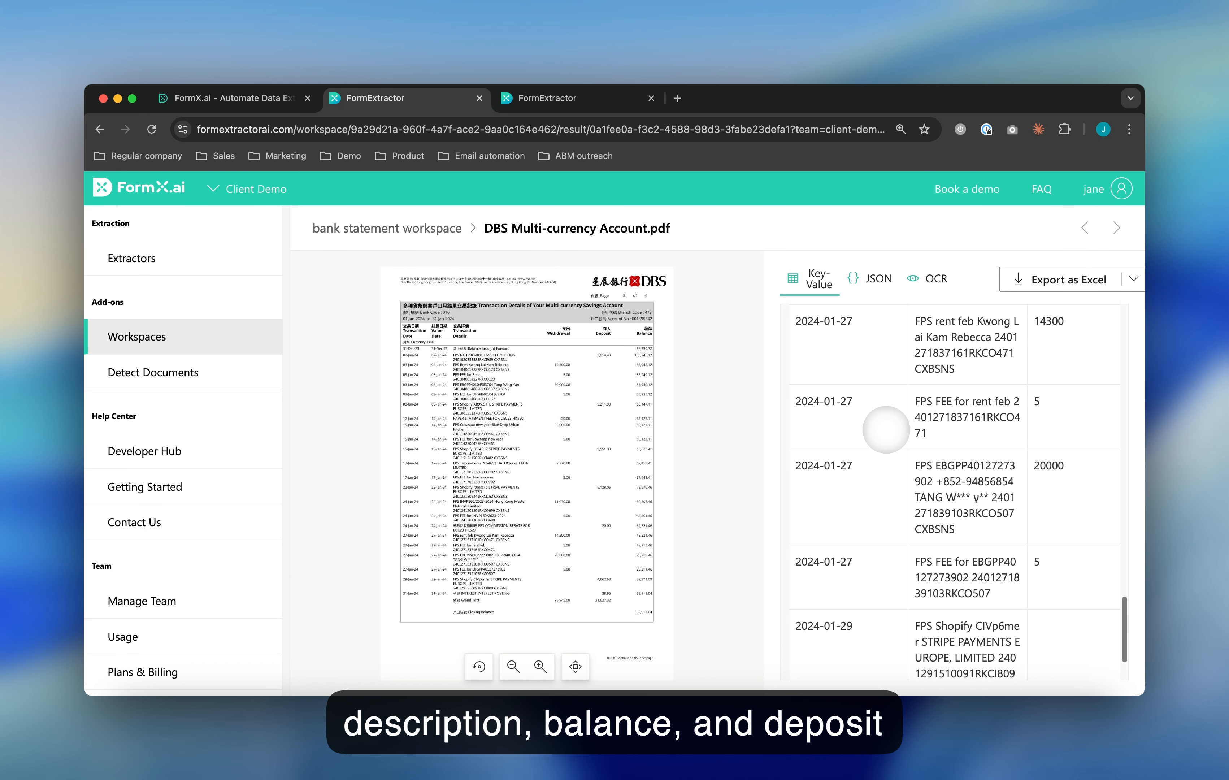
scroll(885, 429, down, 3)
Check page 3's extracted transactions and closing balance against the statement image, and return to the bank statement workspace's documents.
click(1114, 227)
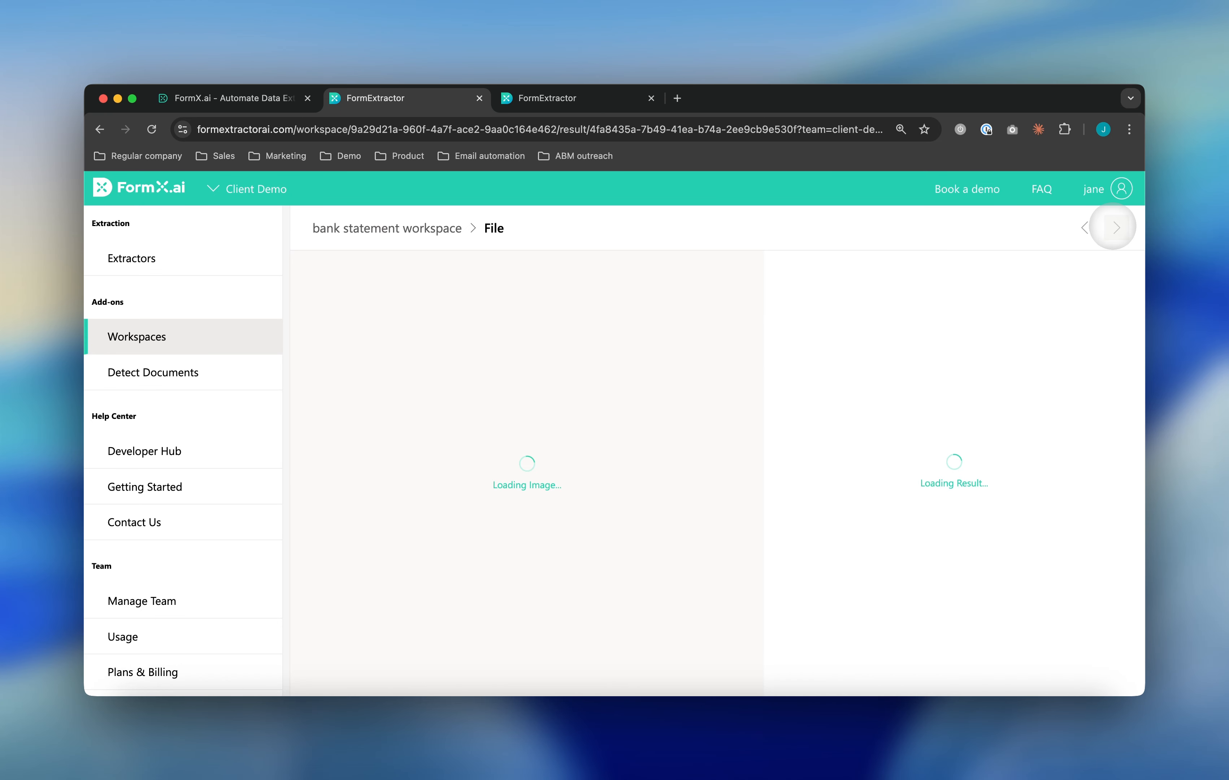
scroll(861, 479, down, 3)
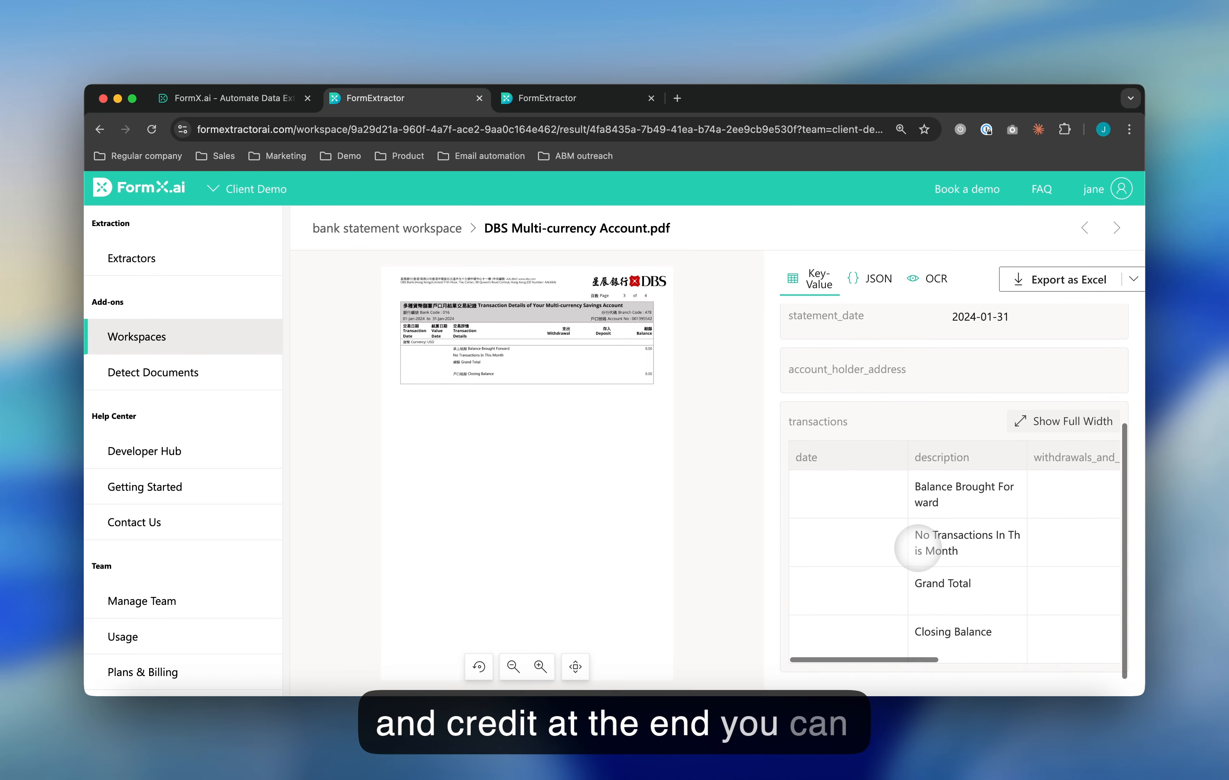
scroll(917, 548, right, 1)
scroll(496, 382, up, 5)
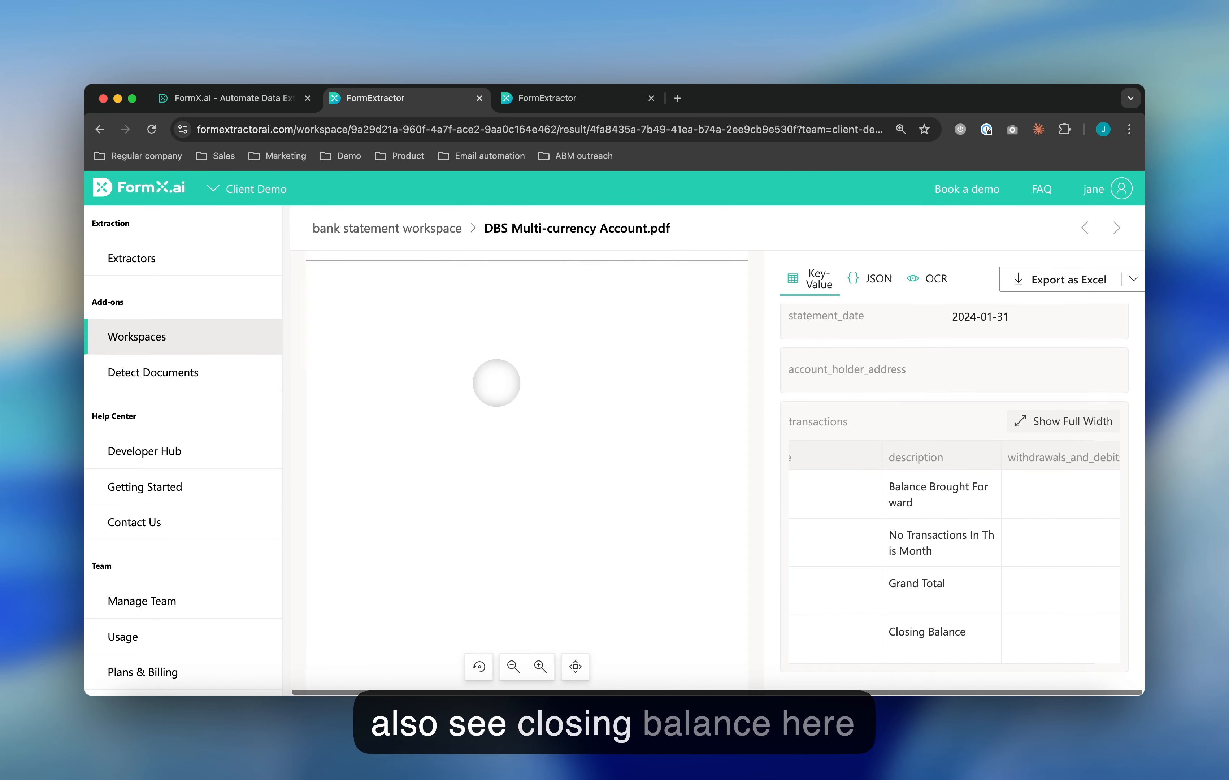
scroll(497, 382, up, 5)
scroll(526, 488, right, 5)
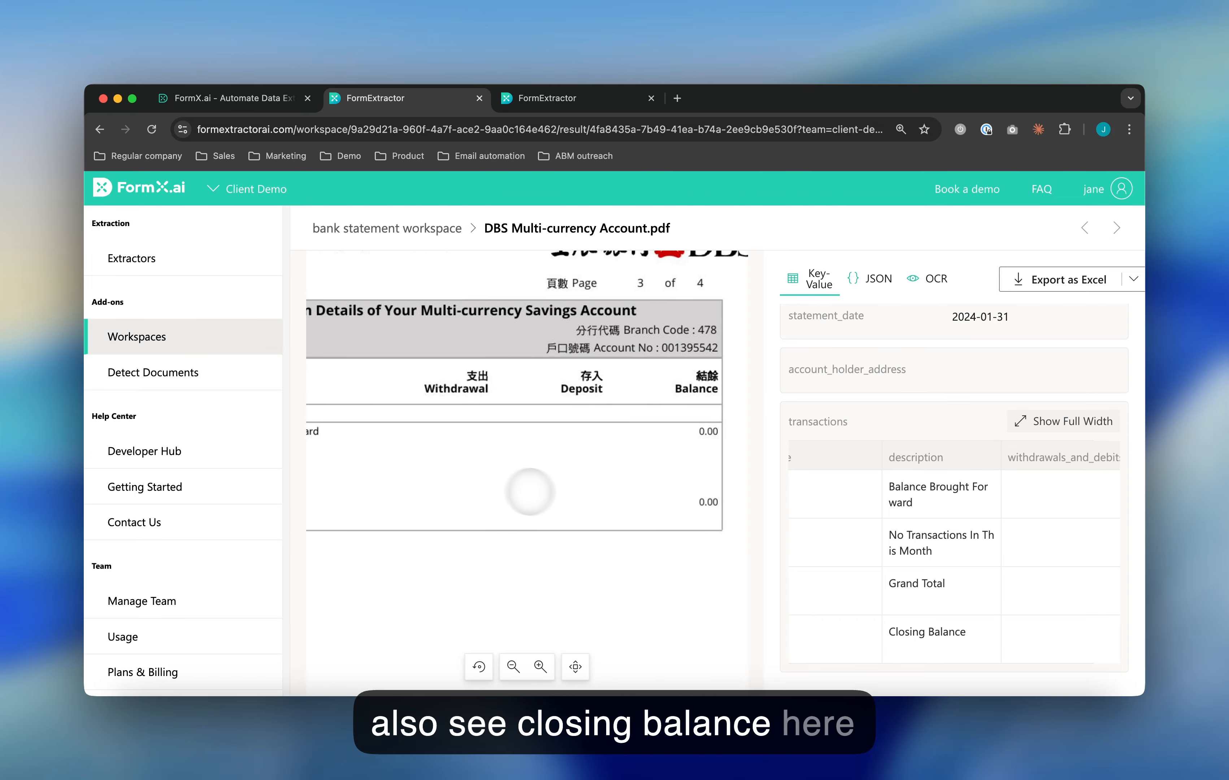
scroll(1018, 531, right, 5)
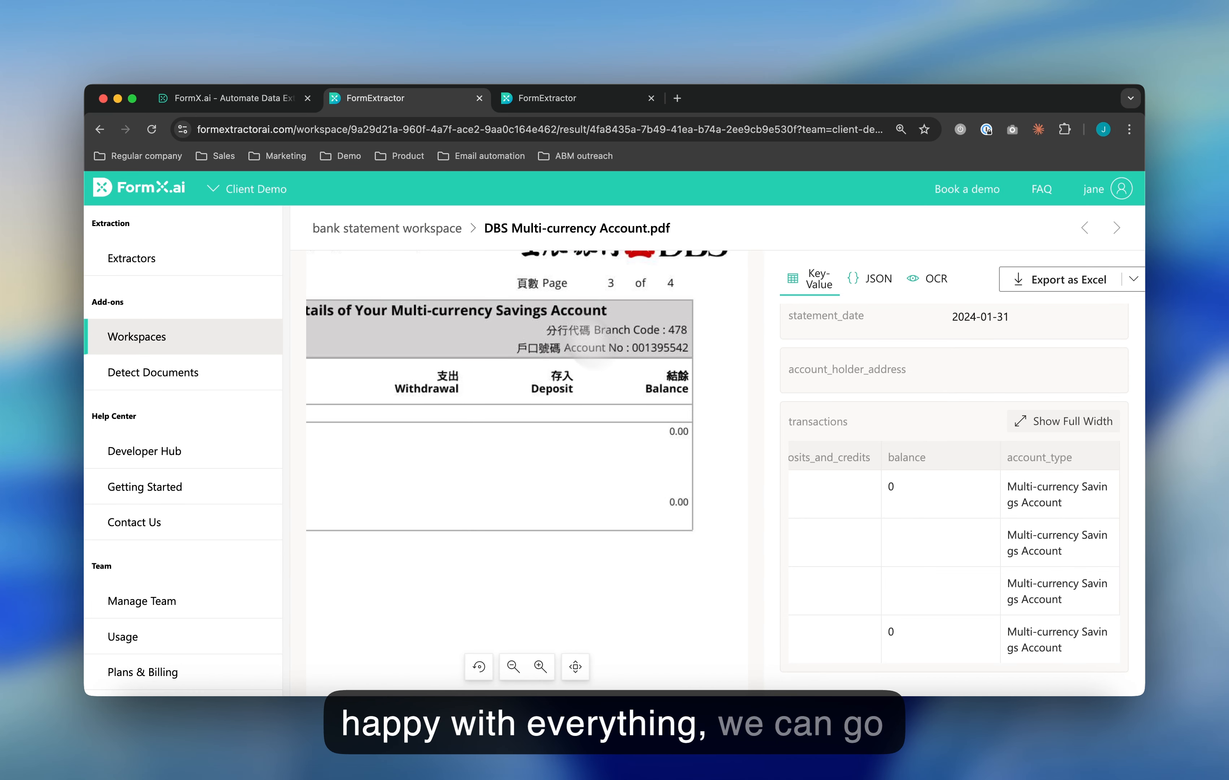
click(428, 234)
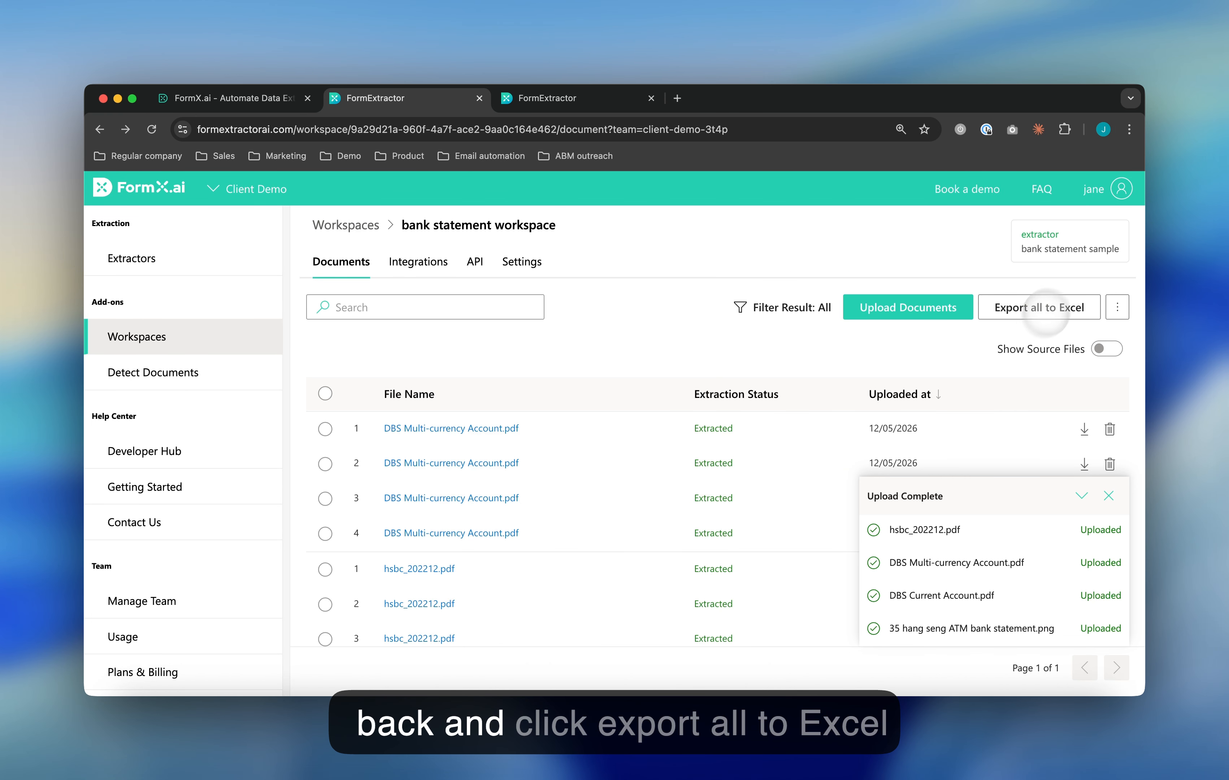